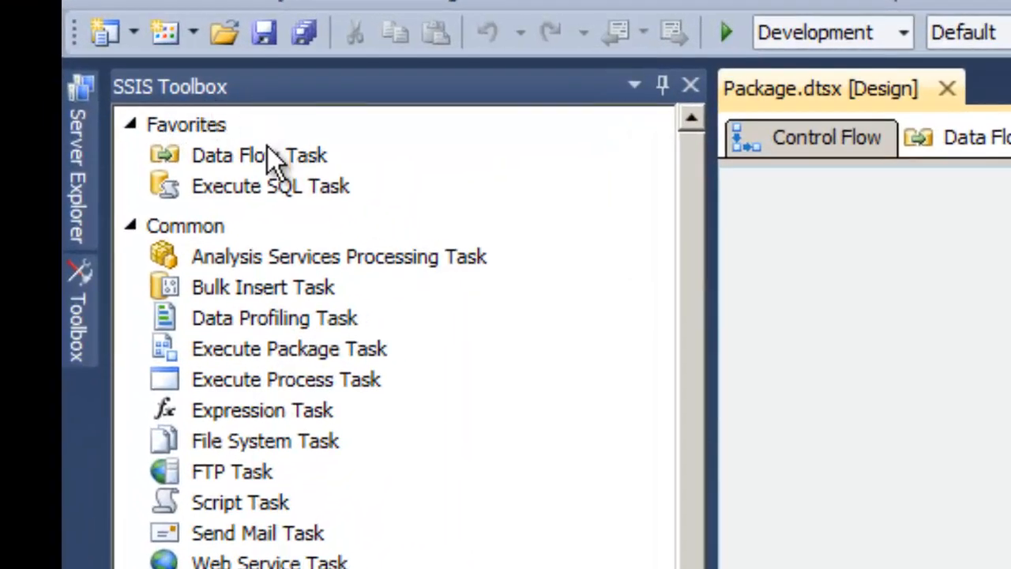
# Step: Add a Data Flow Task to the package's control flow and open it for editing
pyautogui.click(268, 157)
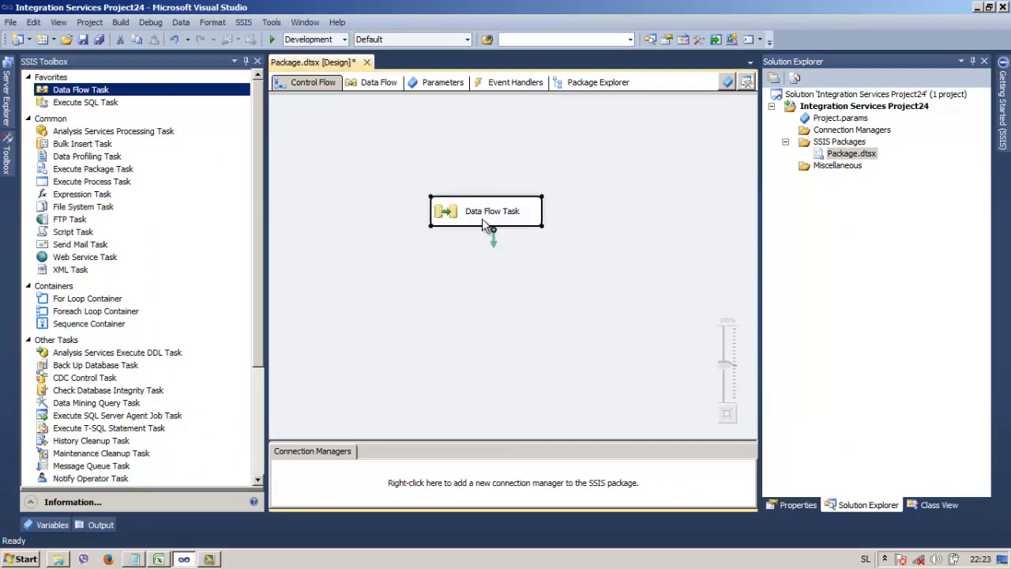
pyautogui.doubleClick(478, 212)
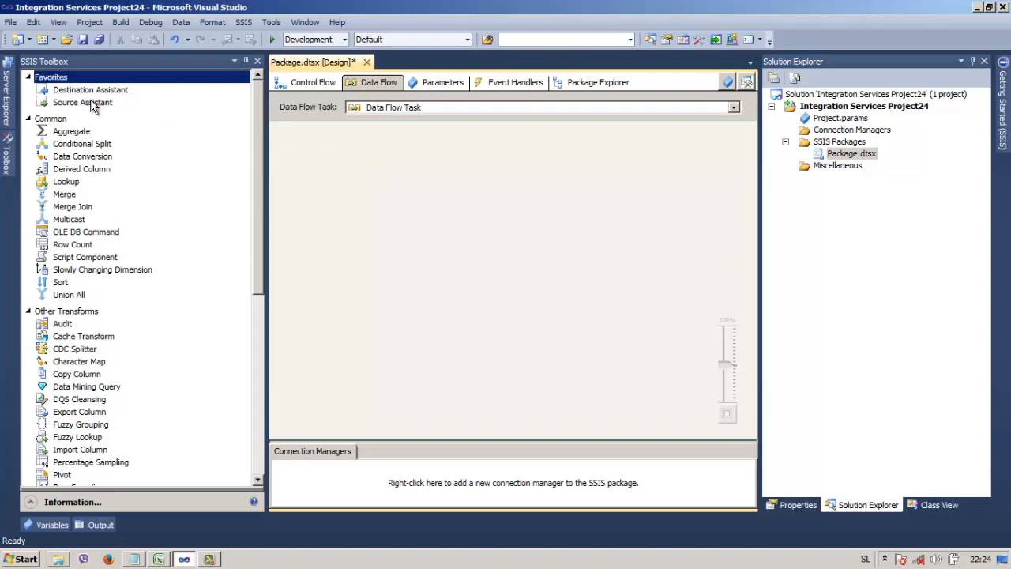
# Step: Add a SQL Server source with a new connection to the SSIS_70_463 server instance and the AdventureWorks2012 database
pyautogui.moveTo(93, 106); pyautogui.dragTo(467, 165)
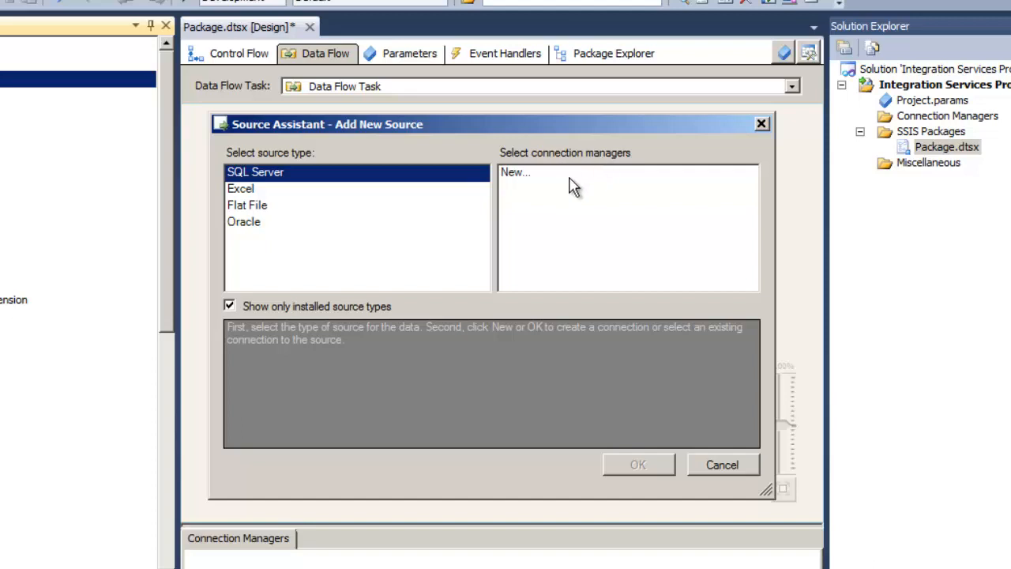
pyautogui.click(515, 173)
pyautogui.click(662, 465)
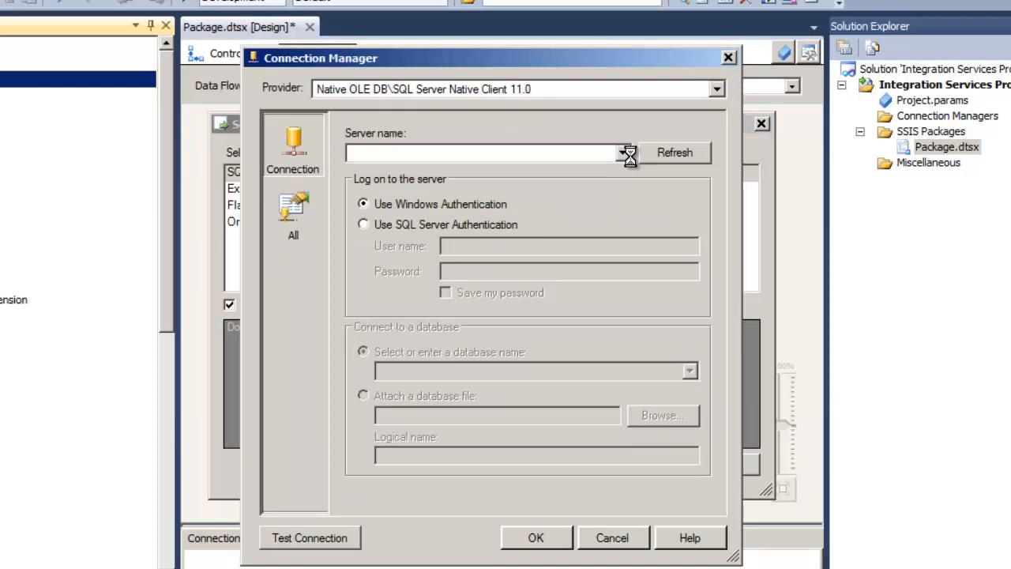
pyautogui.click(487, 166)
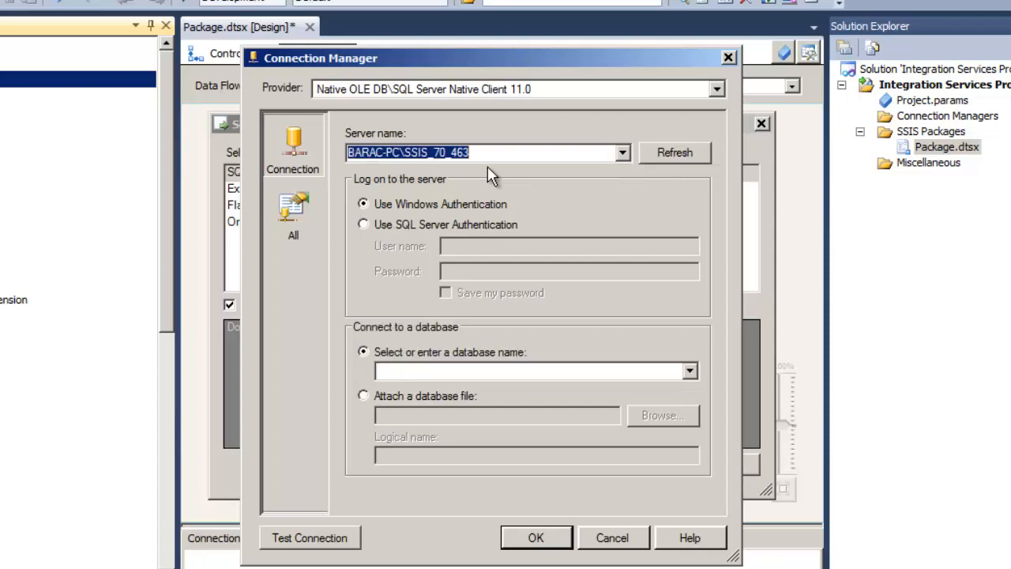
pyautogui.click(690, 371)
pyautogui.click(446, 389)
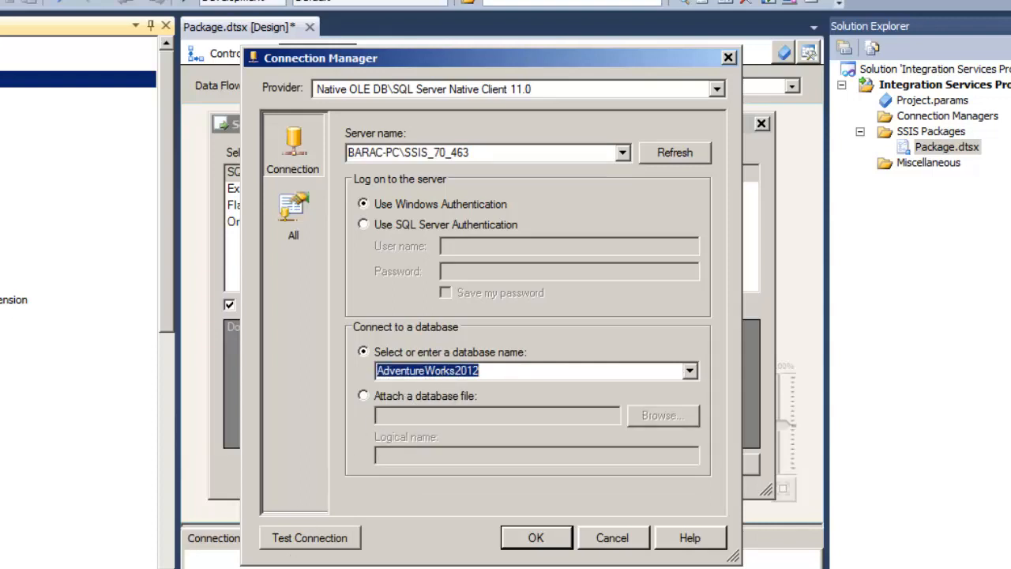
# Step: Test the AdventureWorks2012 connection and accept it for the new source
pyautogui.click(294, 547)
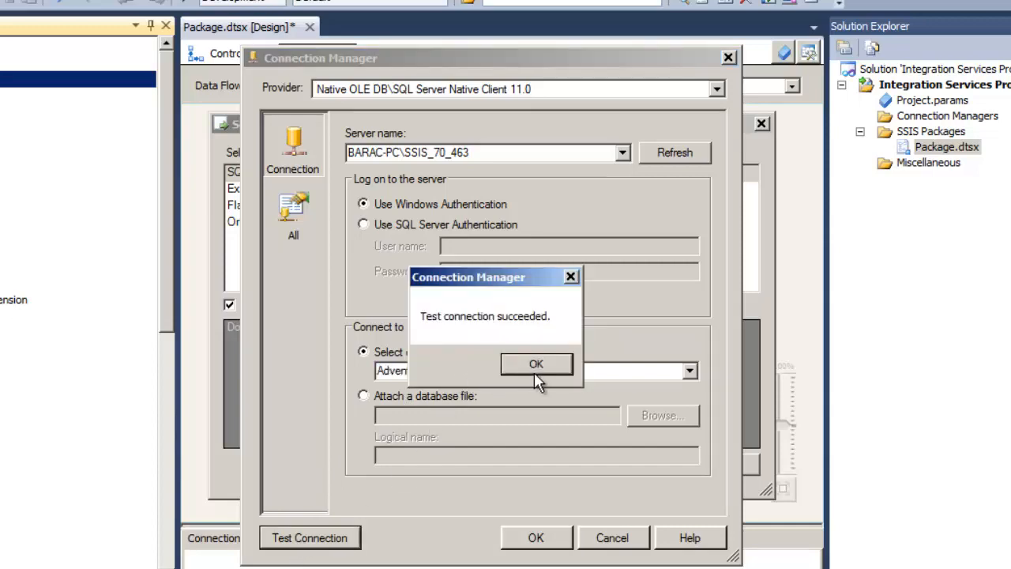
pyautogui.click(535, 371)
pyautogui.click(536, 537)
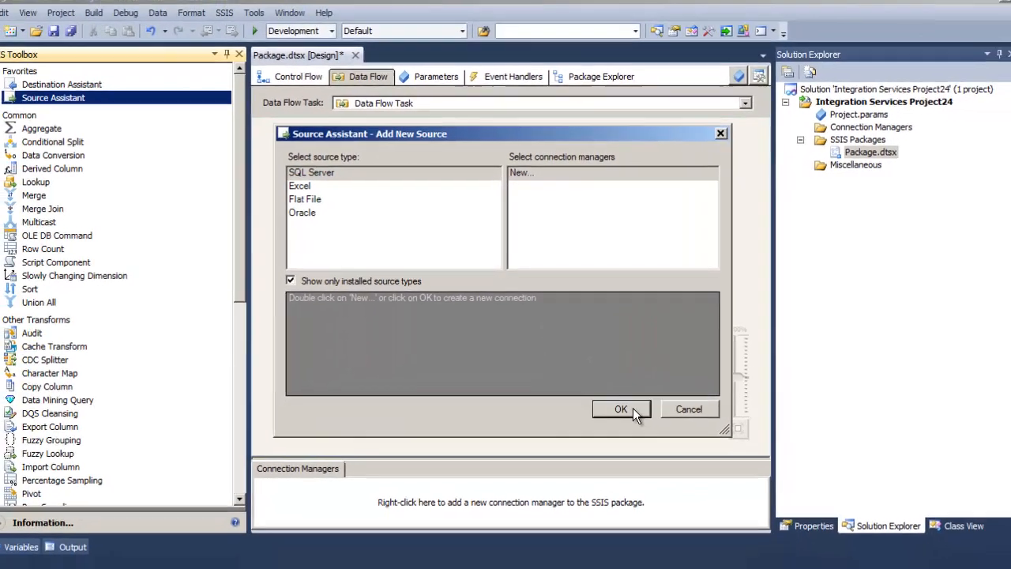
pyautogui.click(632, 444)
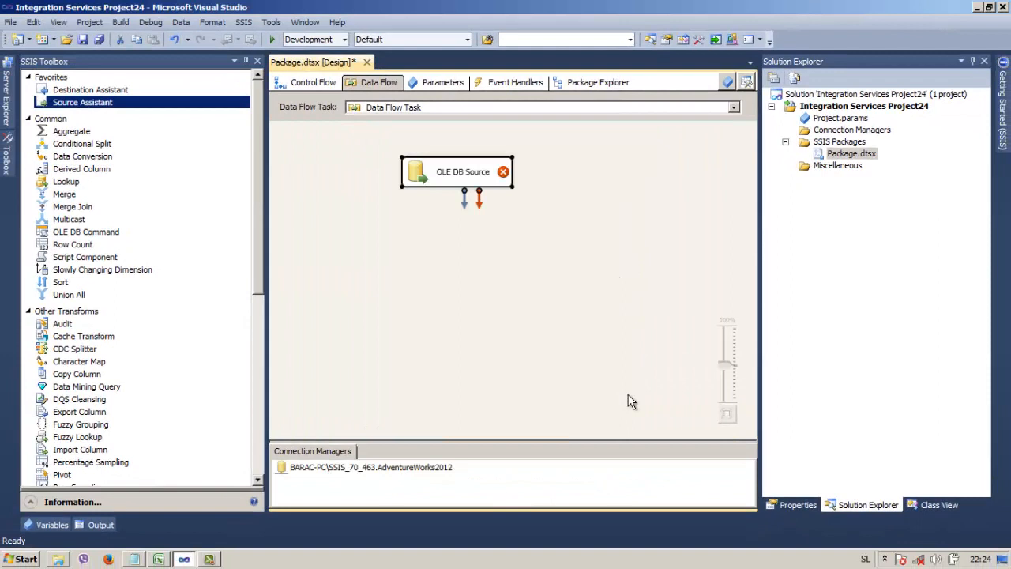
# Step: Set the OLE DB Source's data access mode to SQL command
pyautogui.doubleClick(455, 175)
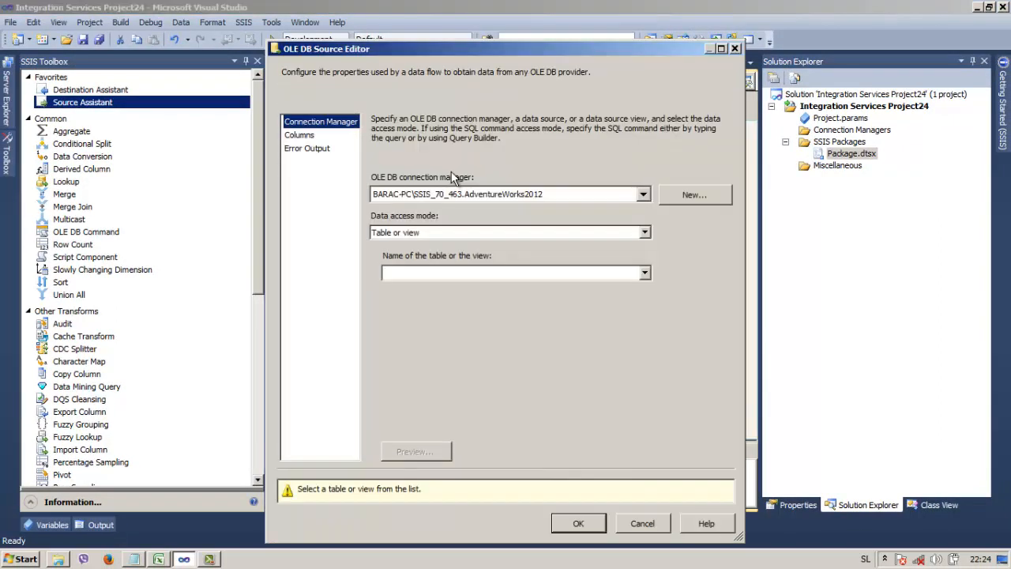
pyautogui.click(644, 234)
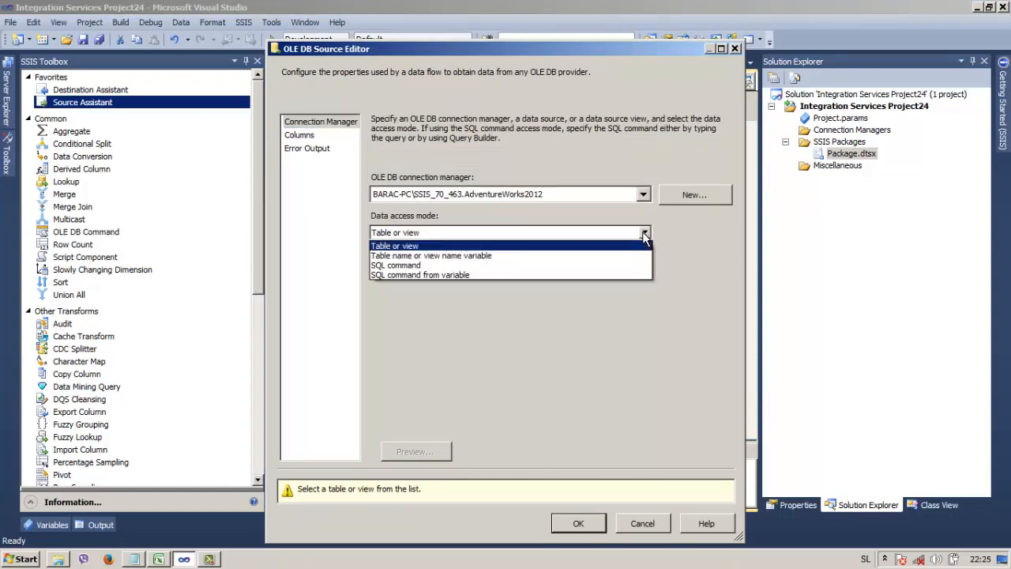
pyautogui.click(440, 267)
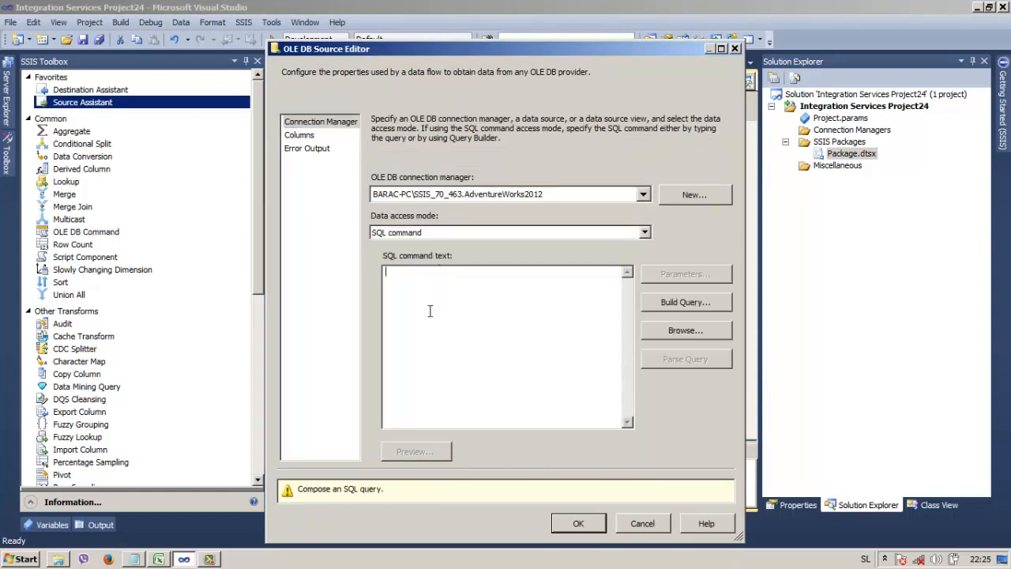
# Step: Copy the SELECT query from the open Notepad file into the OLE DB Source's SQL command text
pyautogui.click(134, 558)
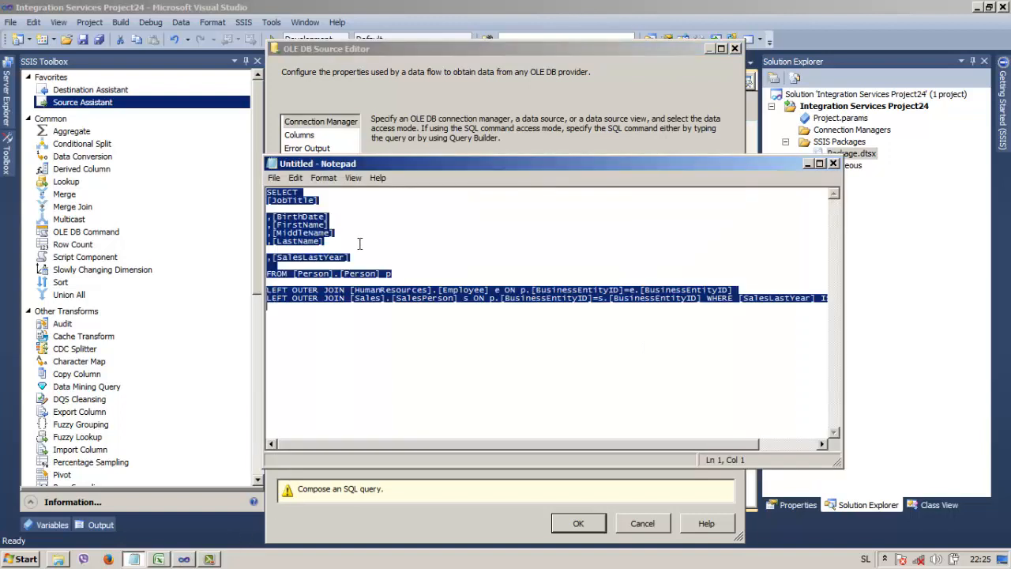
pyautogui.rightClick(303, 227)
pyautogui.click(325, 271)
pyautogui.click(565, 91)
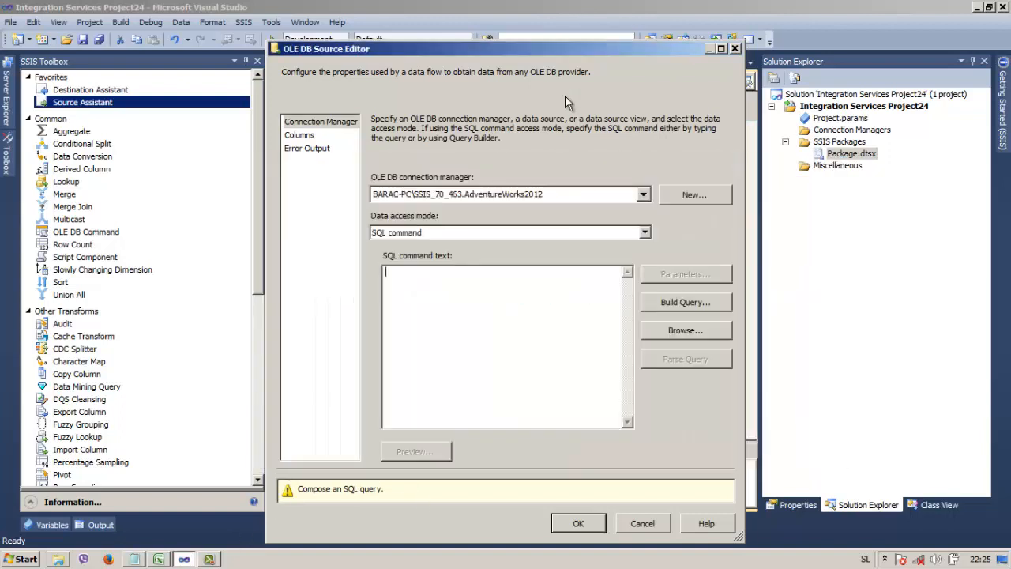
pyautogui.rightClick(414, 294)
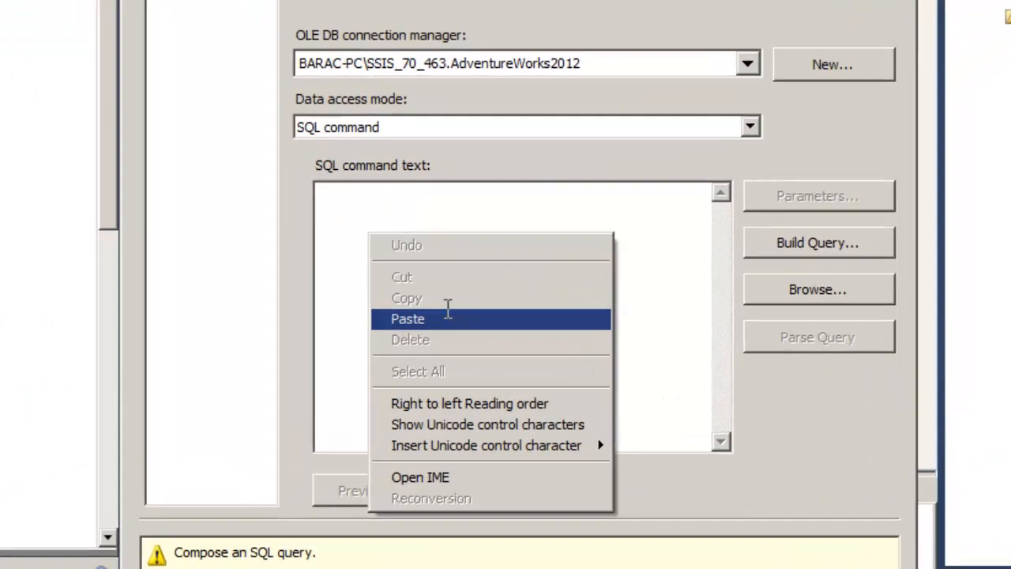
pyautogui.click(447, 318)
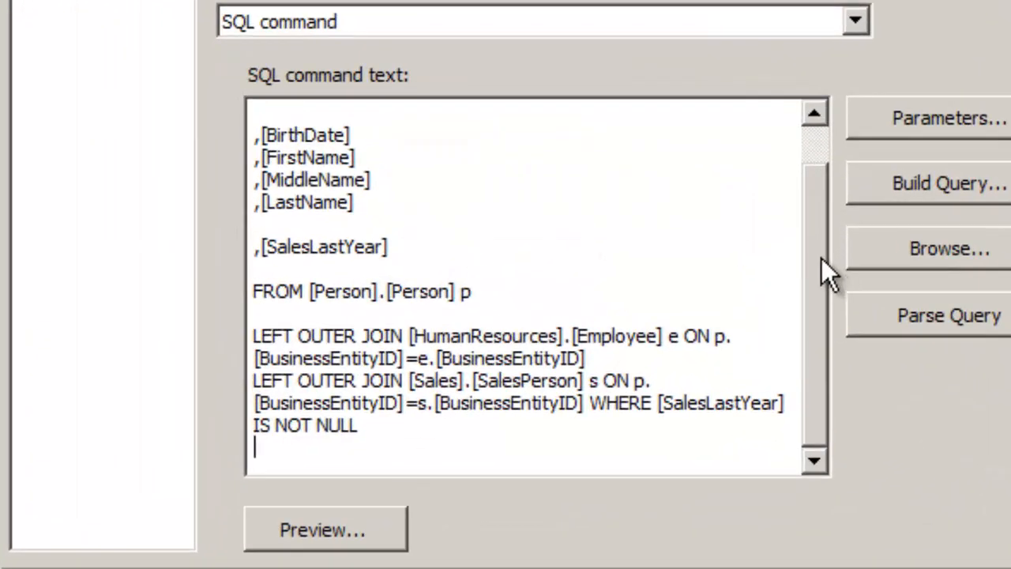
# Step: Review the pasted query text and preview its result rows and columns
pyautogui.moveTo(822, 258); pyautogui.dragTo(823, 166)
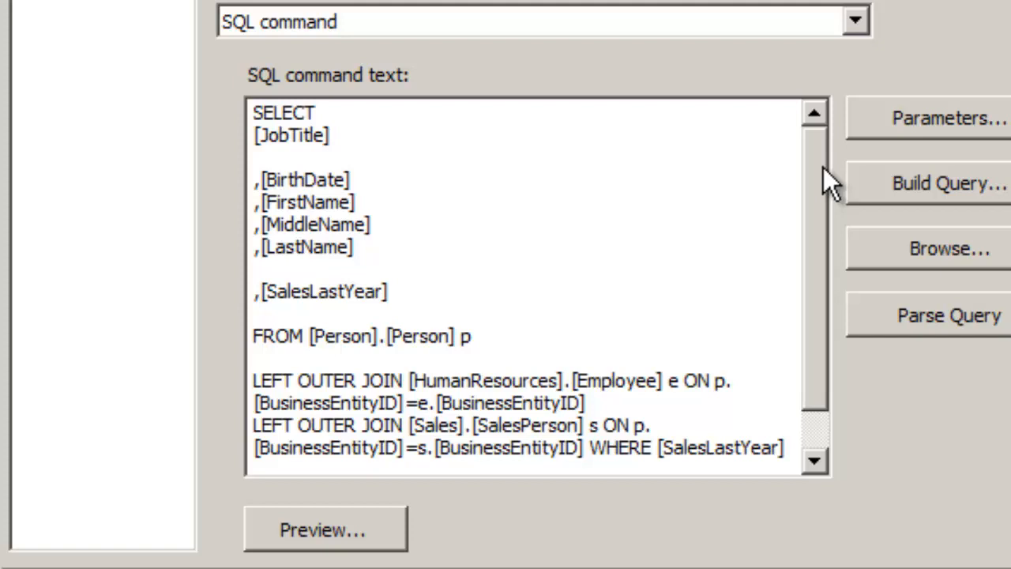
pyautogui.scroll(-1, 823, 167)
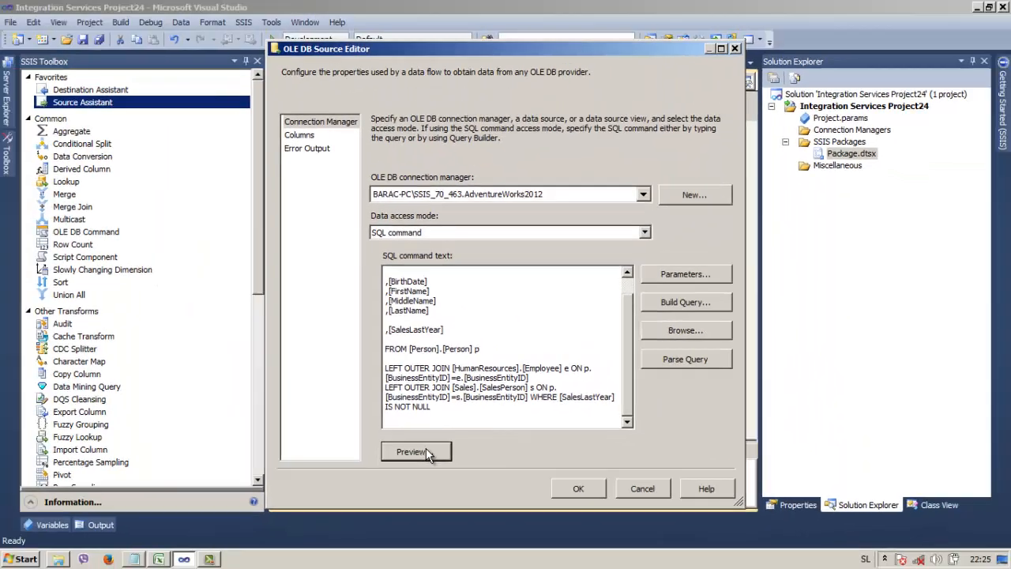
pyautogui.click(397, 489)
pyautogui.moveTo(634, 205)
pyautogui.mouseDown()
pyautogui.moveTo(632, 256)
pyautogui.moveTo(635, 196)
pyautogui.mouseUp()
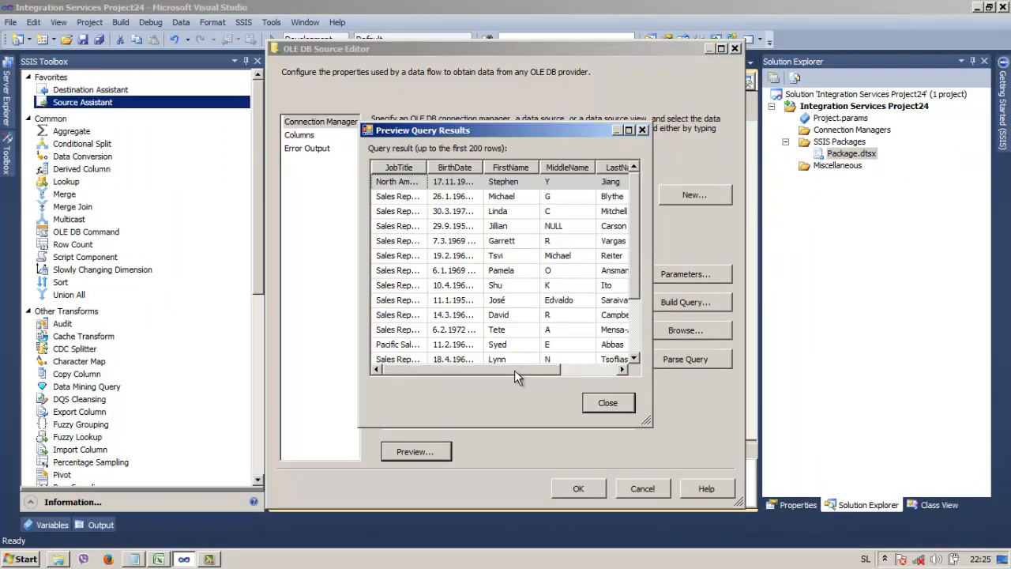
pyautogui.moveTo(517, 368)
pyautogui.mouseDown()
pyautogui.moveTo(598, 368)
pyautogui.moveTo(504, 366)
pyautogui.mouseUp()
pyautogui.moveTo(408, 369)
pyautogui.mouseDown()
pyautogui.moveTo(466, 370)
pyautogui.moveTo(411, 371)
pyautogui.mouseUp()
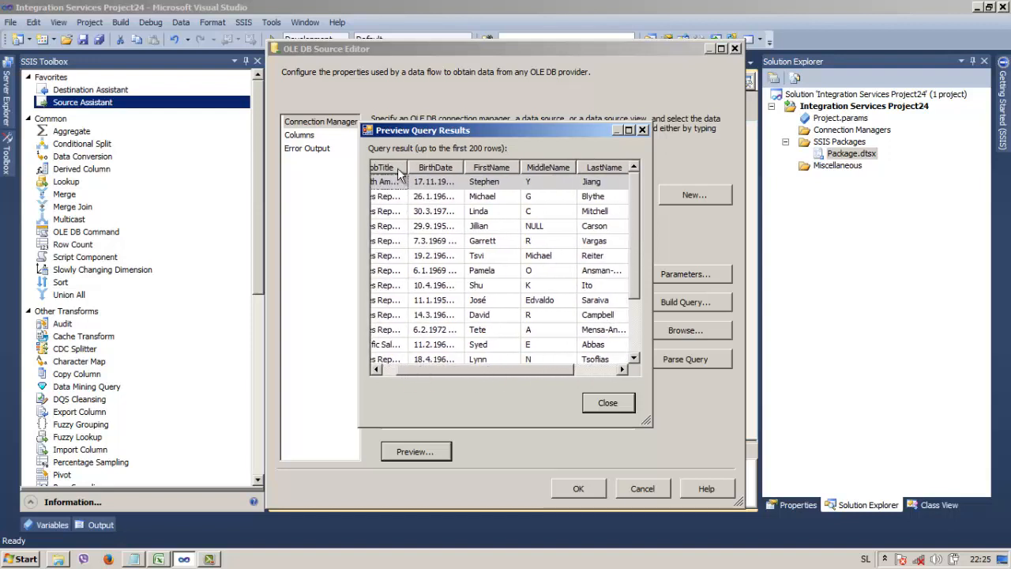
pyautogui.click(608, 404)
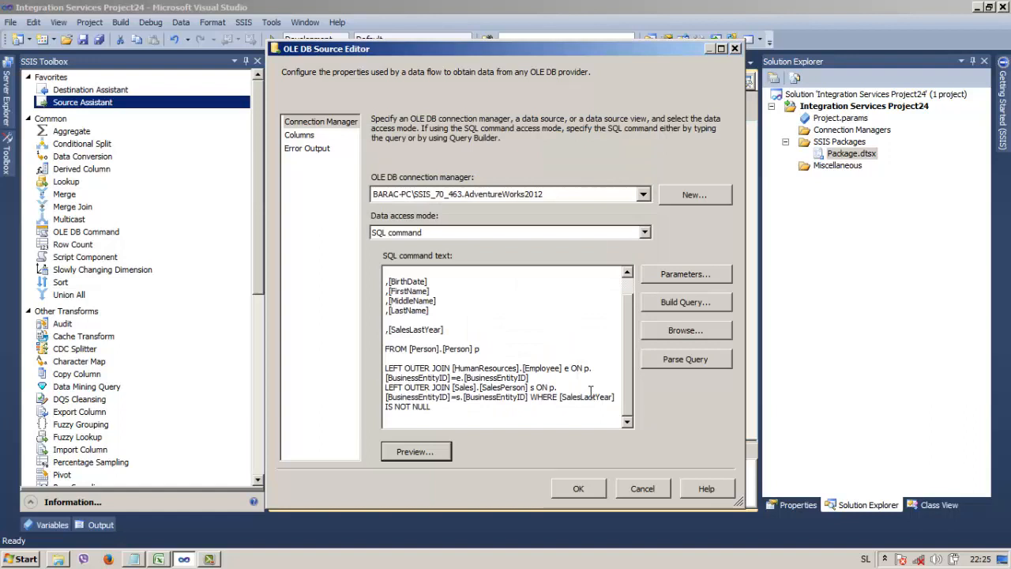
# Step: Check the source's columns, accept its configuration, and move the OLE DB Source slightly down and right in the data flow
pyautogui.click(300, 135)
pyautogui.click(578, 488)
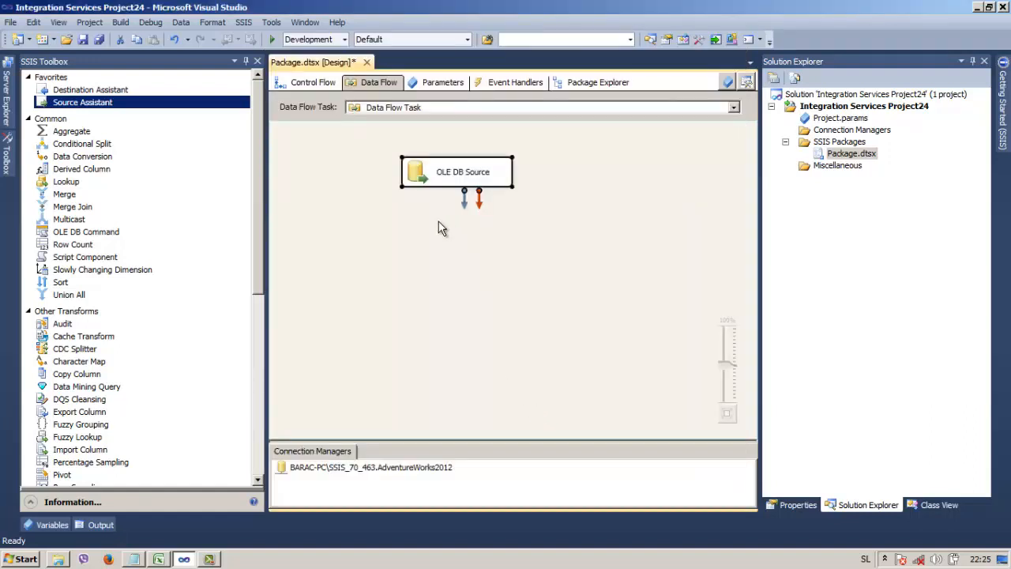
pyautogui.moveTo(454, 177); pyautogui.dragTo(477, 195)
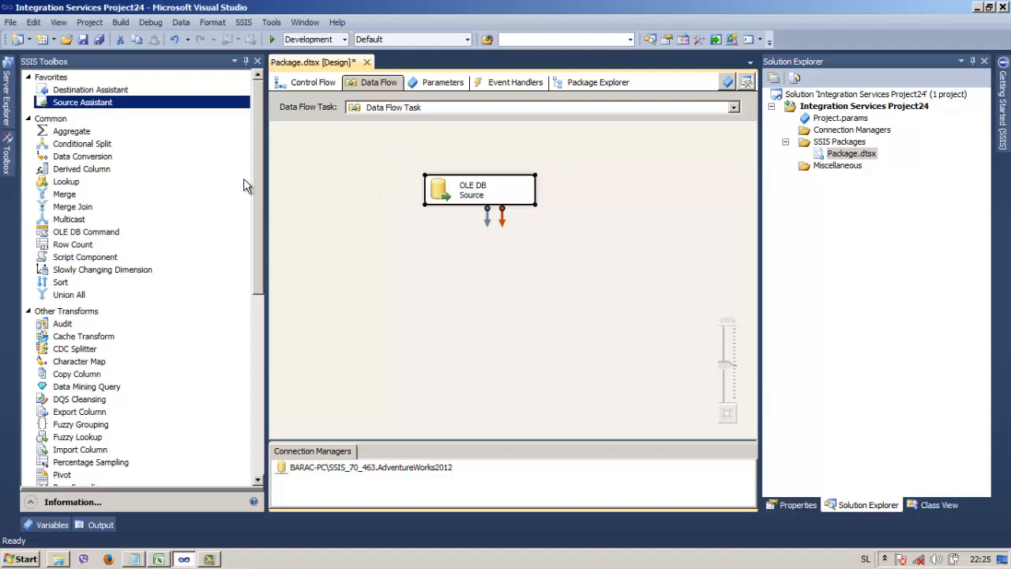
pyautogui.moveTo(103, 89); pyautogui.dragTo(477, 273)
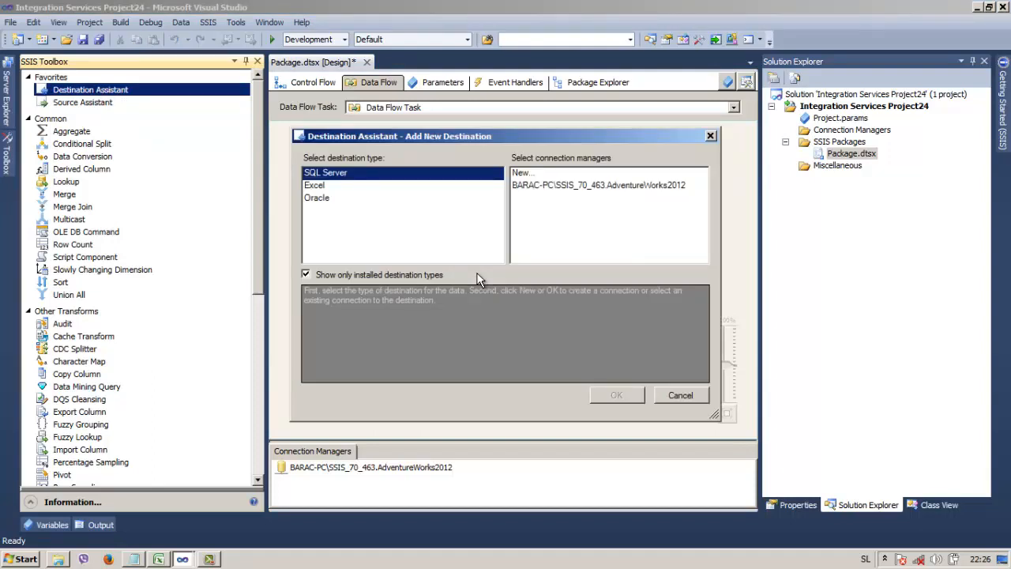
pyautogui.click(699, 398)
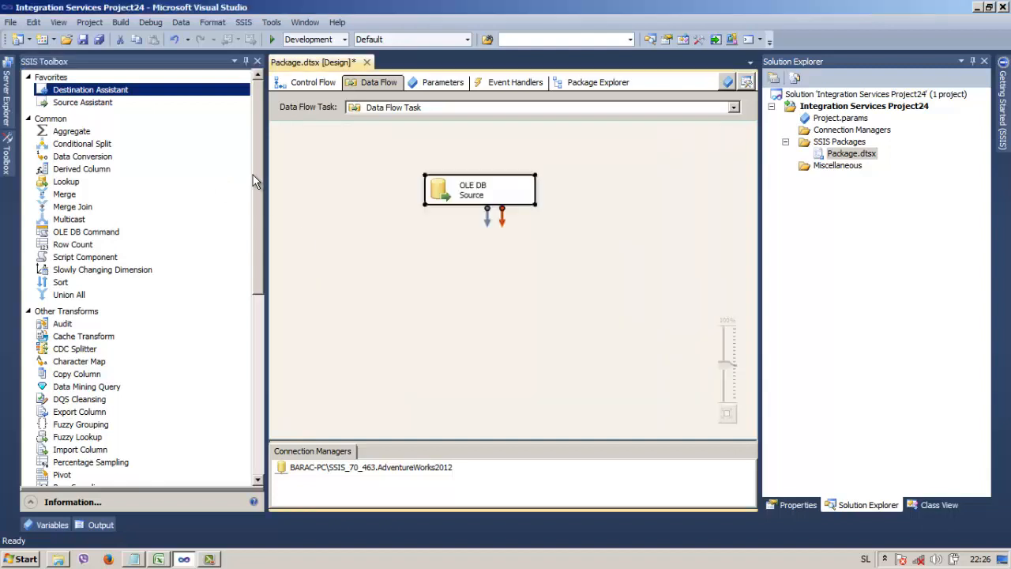
pyautogui.moveTo(255, 176); pyautogui.dragTo(263, 313)
pyautogui.moveTo(256, 327); pyautogui.dragTo(250, 355)
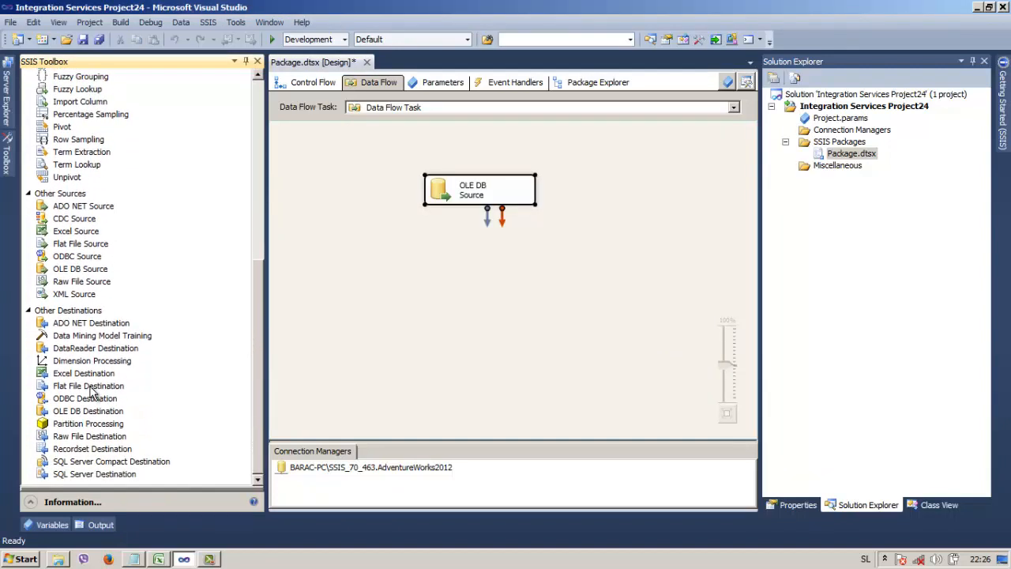
pyautogui.moveTo(256, 343); pyautogui.dragTo(251, 150)
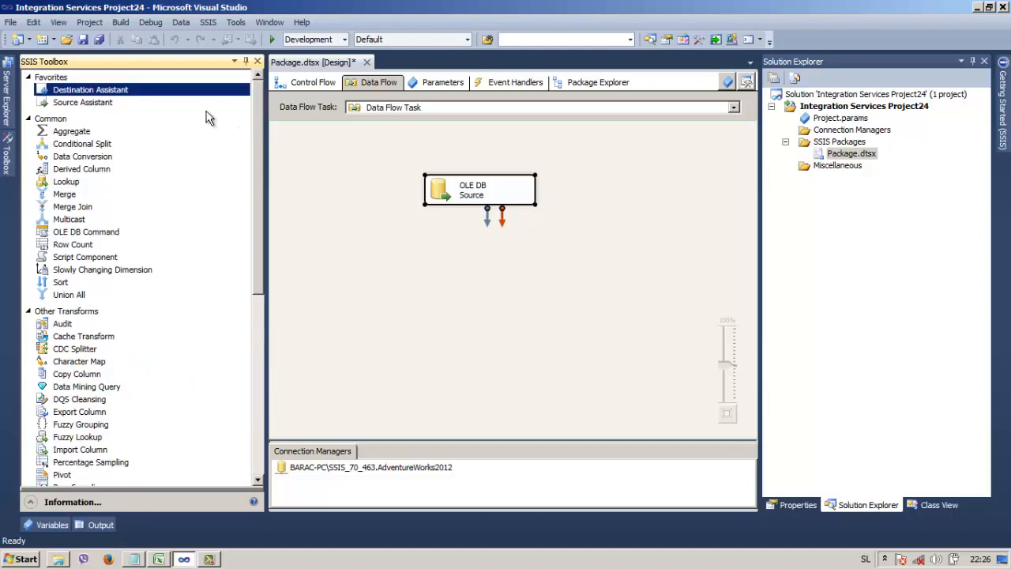
# Step: Add a destination of type Excel to the data flow using a new connection manager
pyautogui.click(89, 101)
pyautogui.moveTo(81, 91); pyautogui.dragTo(499, 298)
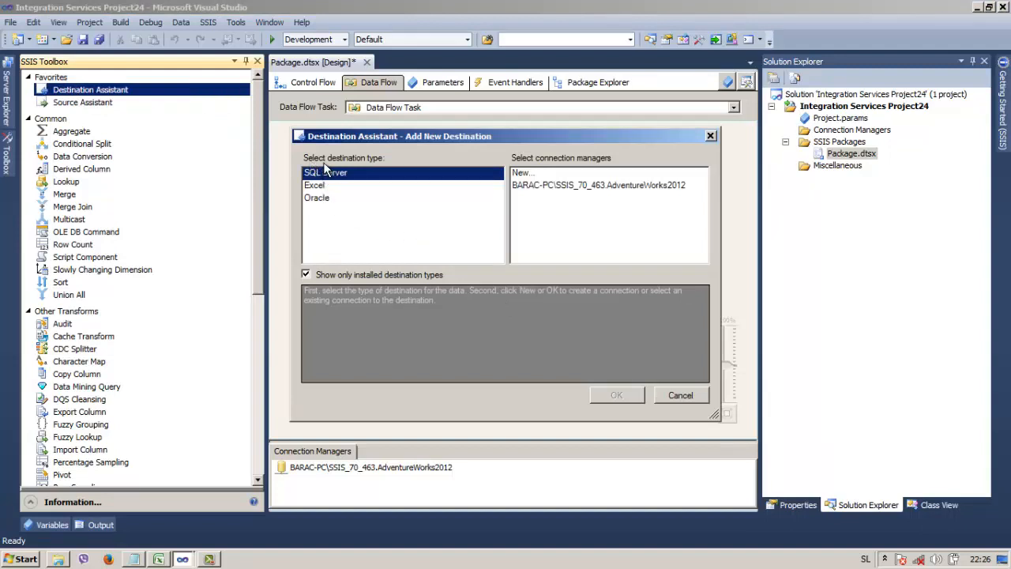
pyautogui.click(327, 185)
pyautogui.click(532, 175)
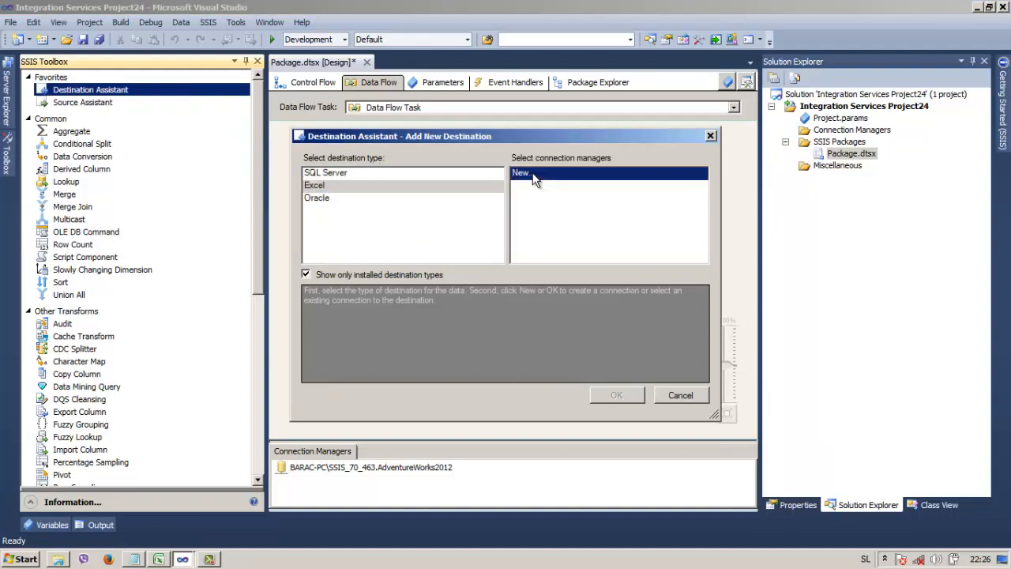
pyautogui.click(604, 395)
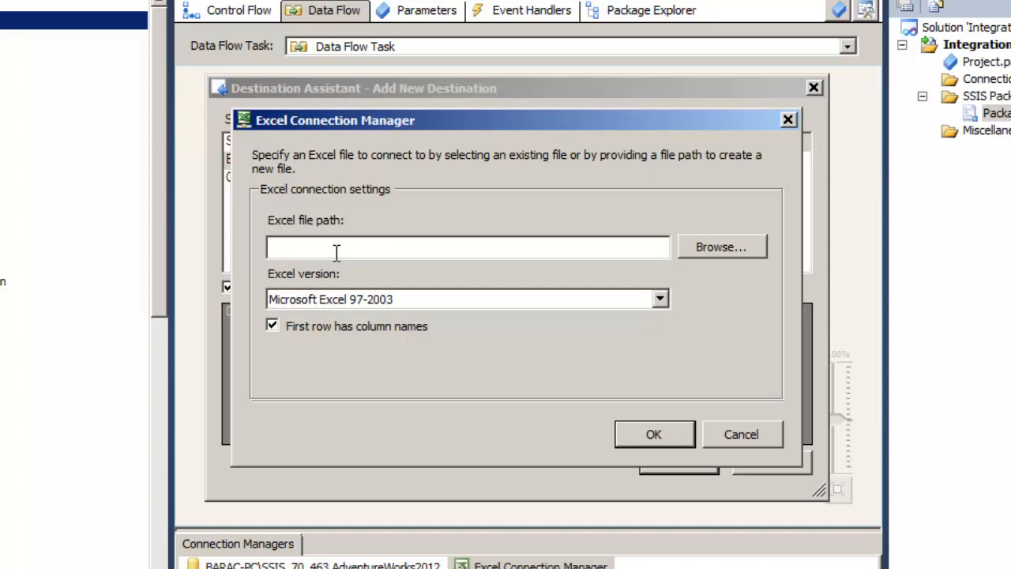
# Step: Set the Excel connection's file path to C:\SSIS_Excel\ExcelNewSample.xls and accept the connection settings for Microsoft Excel 97-2003
pyautogui.click(701, 251)
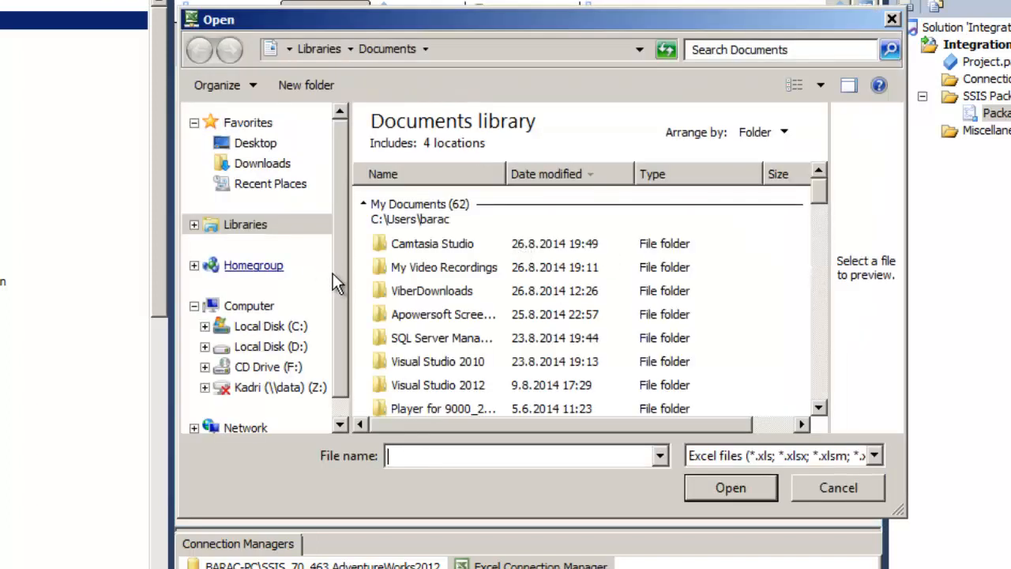
pyautogui.click(270, 330)
pyautogui.click(271, 328)
pyautogui.moveTo(814, 154); pyautogui.dragTo(819, 402)
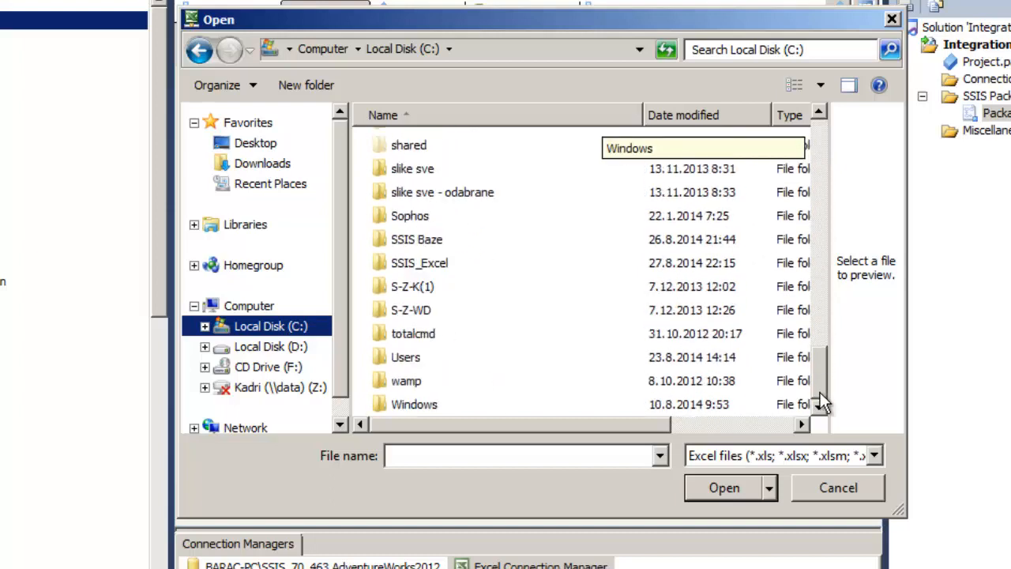
pyautogui.doubleClick(407, 263)
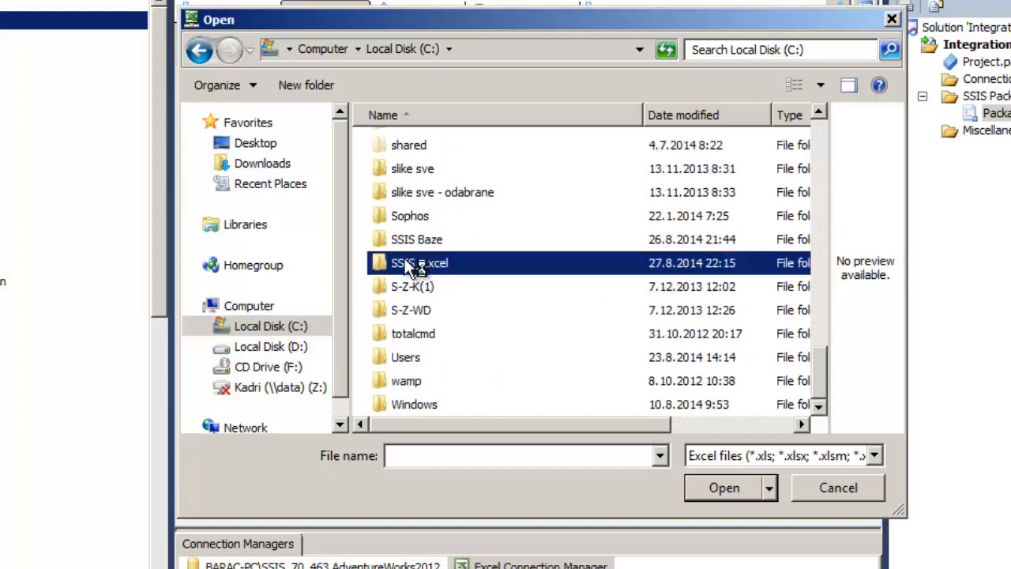
pyautogui.click(405, 456)
pyautogui.write('Exce')
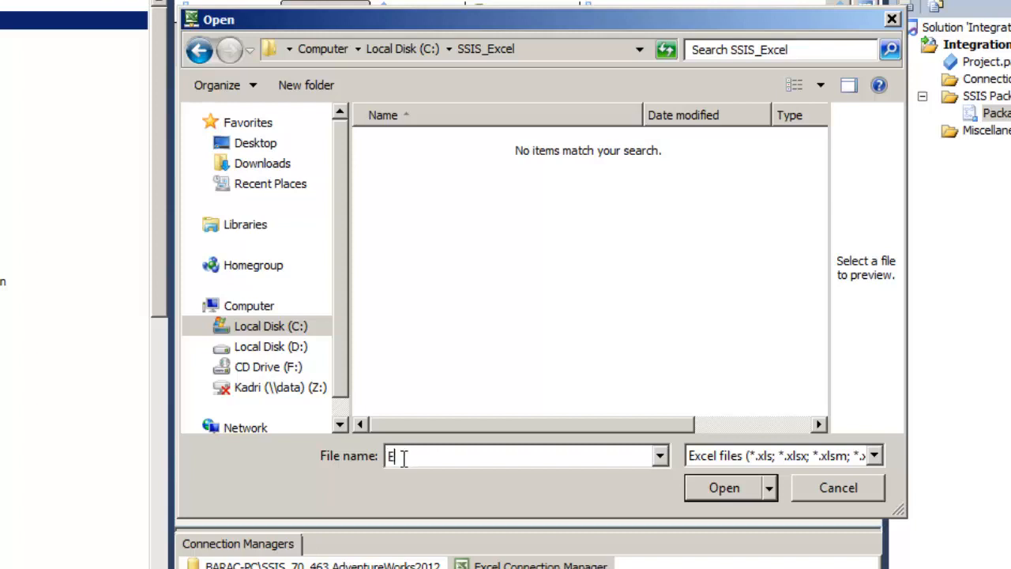
pyautogui.write('lNewSample')
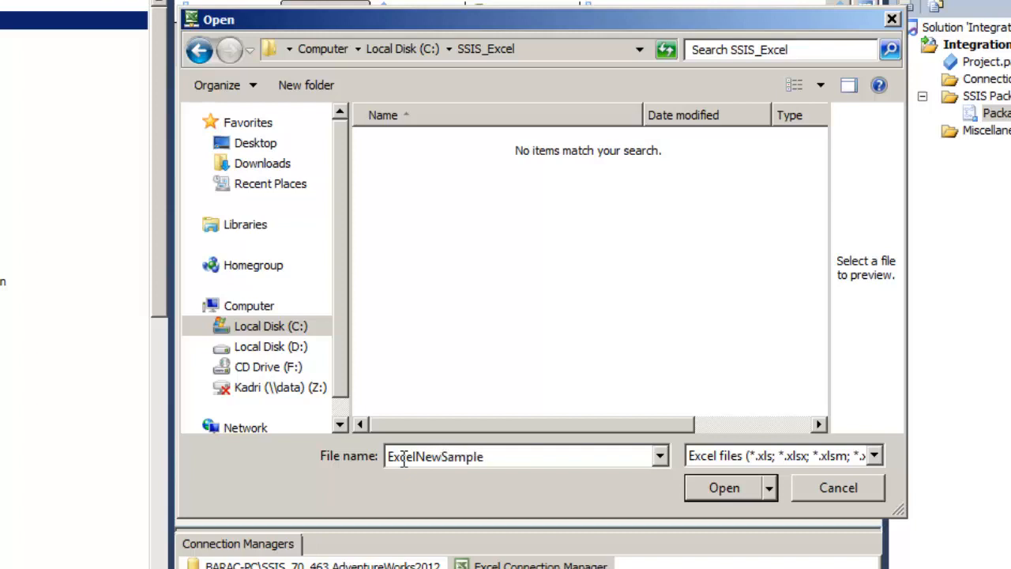
pyautogui.click(719, 488)
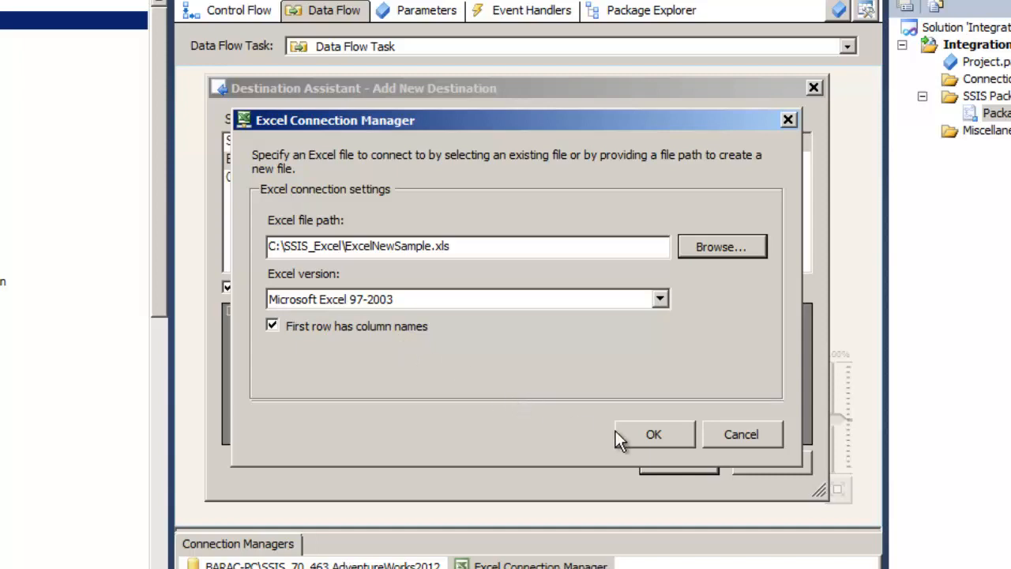
pyautogui.click(656, 435)
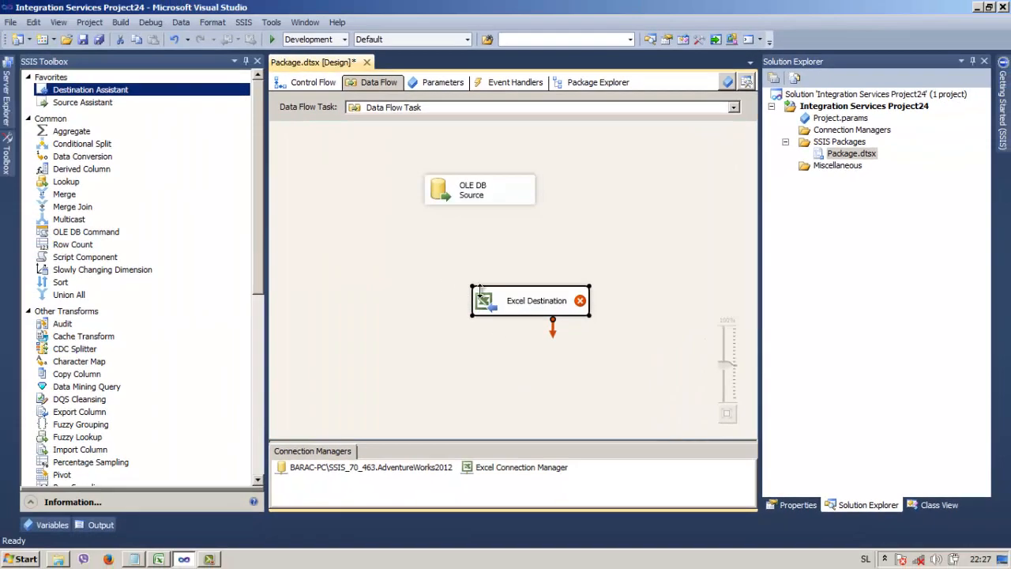
pyautogui.doubleClick(521, 300)
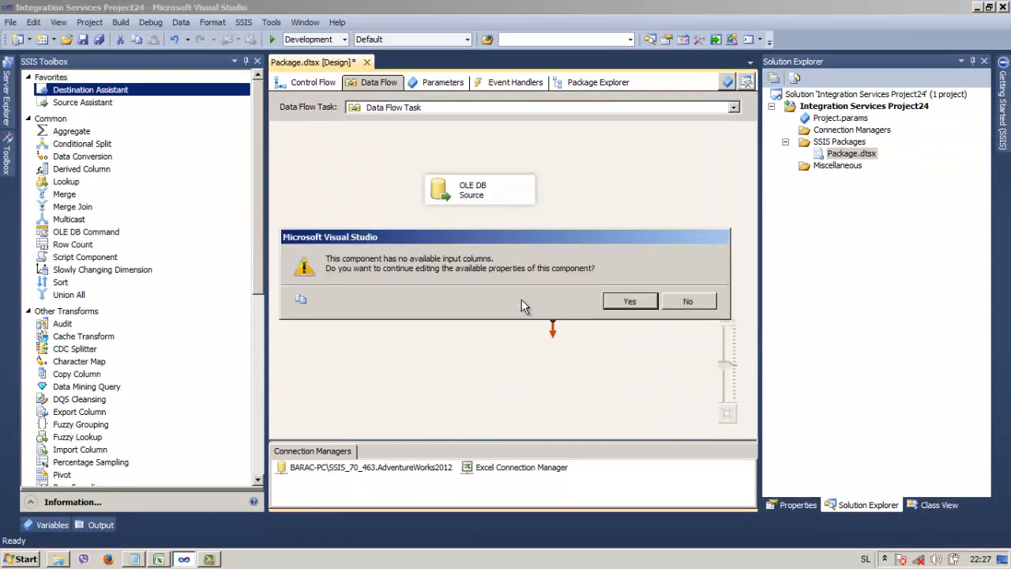
pyautogui.click(620, 302)
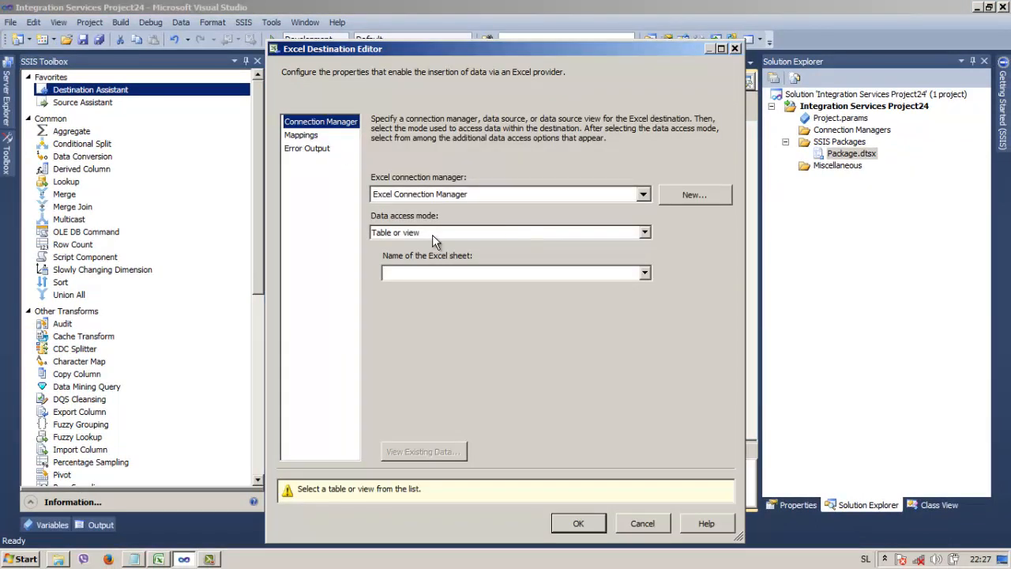
pyautogui.click(623, 522)
# Step: Place the Excel Destination directly below the OLE DB Source and connect the source's output to it
pyautogui.click(483, 198)
pyautogui.moveTo(488, 216); pyautogui.dragTo(483, 253)
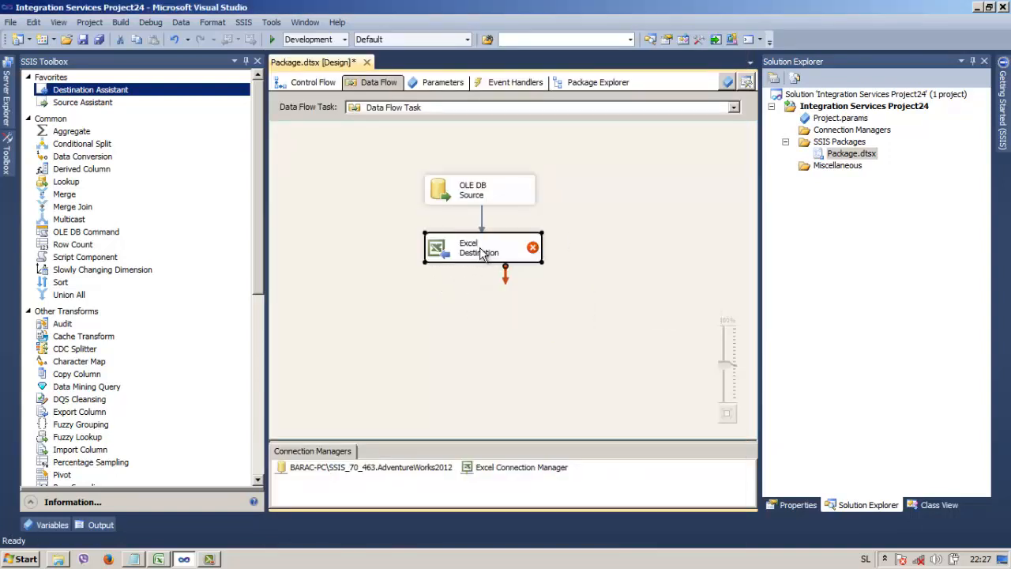
# Step: Open the Excel Destination for editing and examine its data access modes and the available Excel sheets
pyautogui.doubleClick(483, 253)
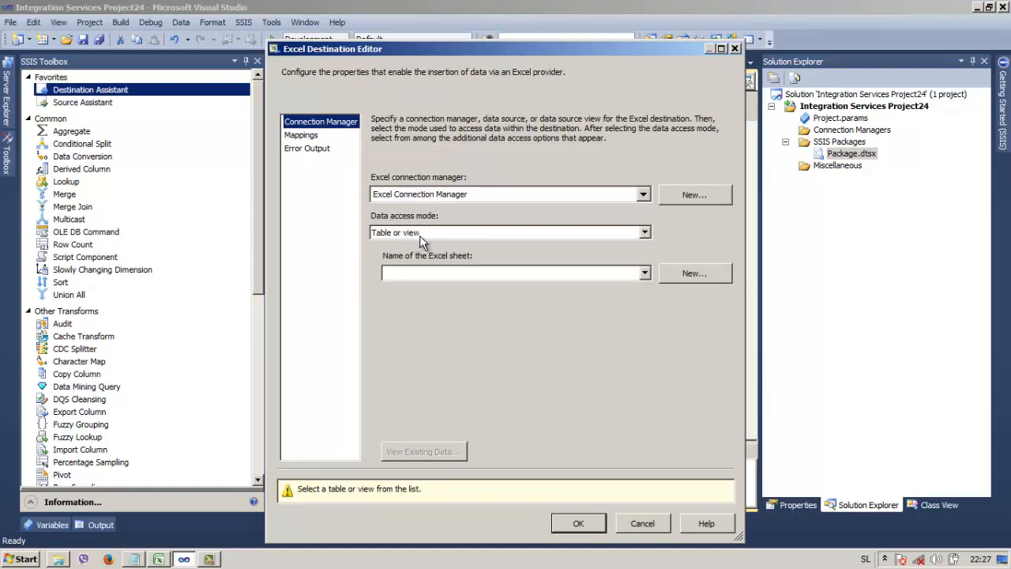
pyautogui.click(645, 233)
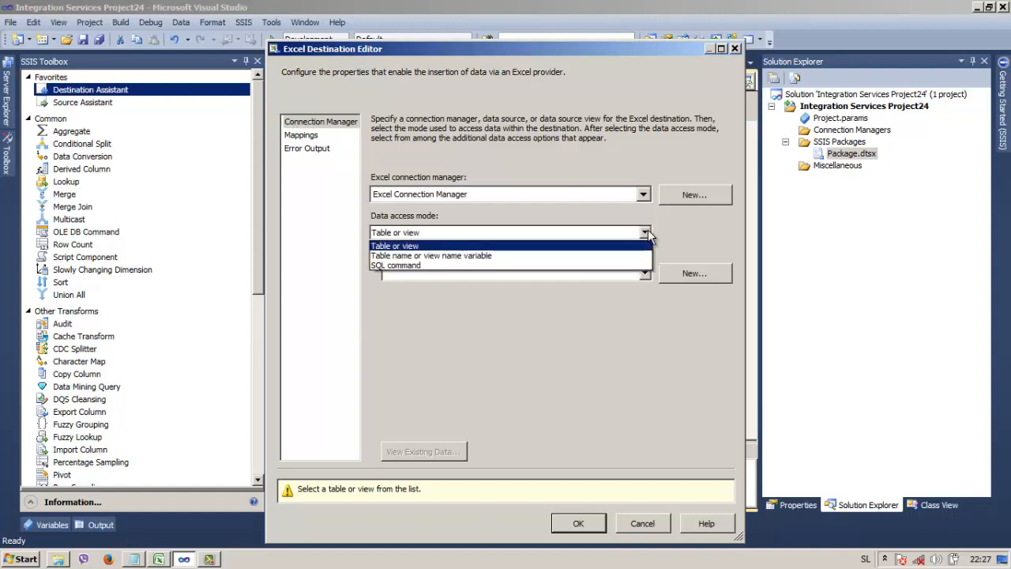
pyautogui.click(647, 234)
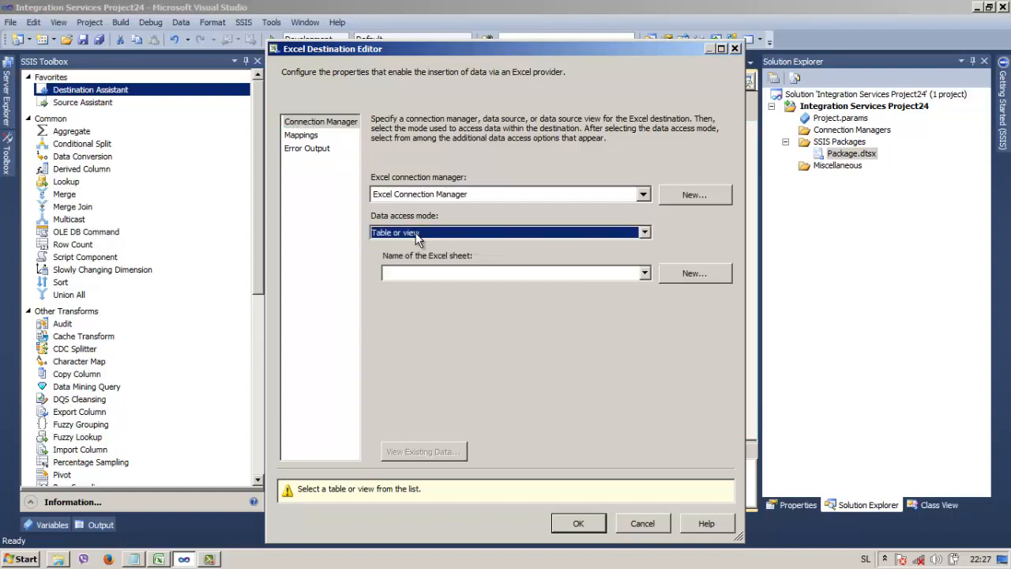
pyautogui.click(646, 273)
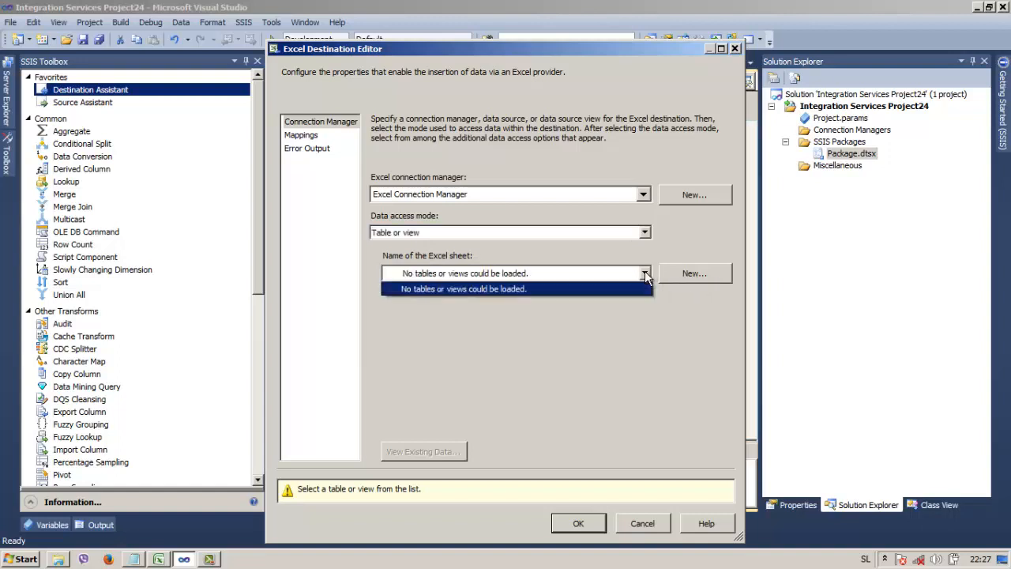
pyautogui.click(646, 274)
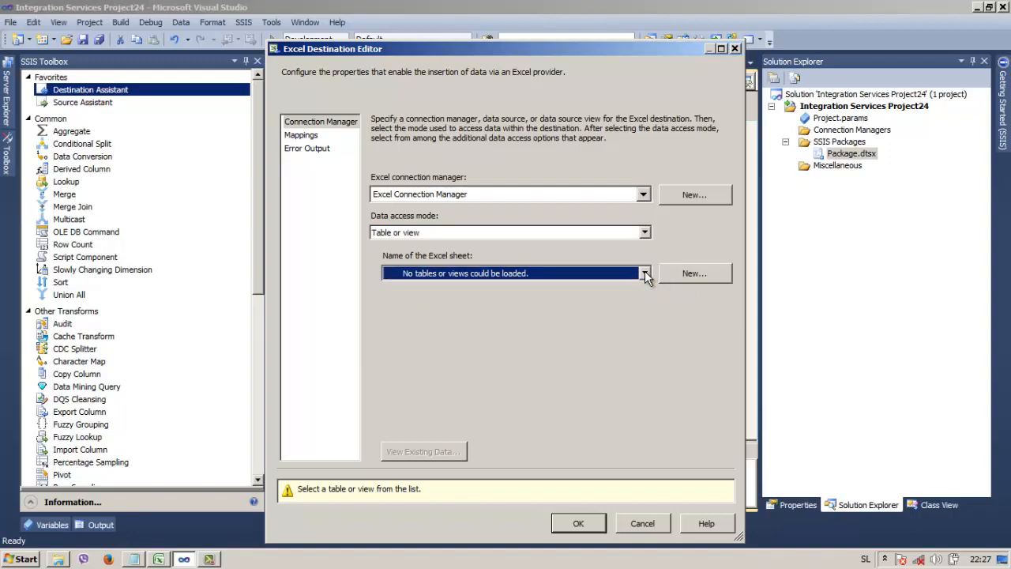
# Step: Start a new Excel sheet for the destination and change the table name in its CREATE TABLE statement to Sales
pyautogui.click(695, 273)
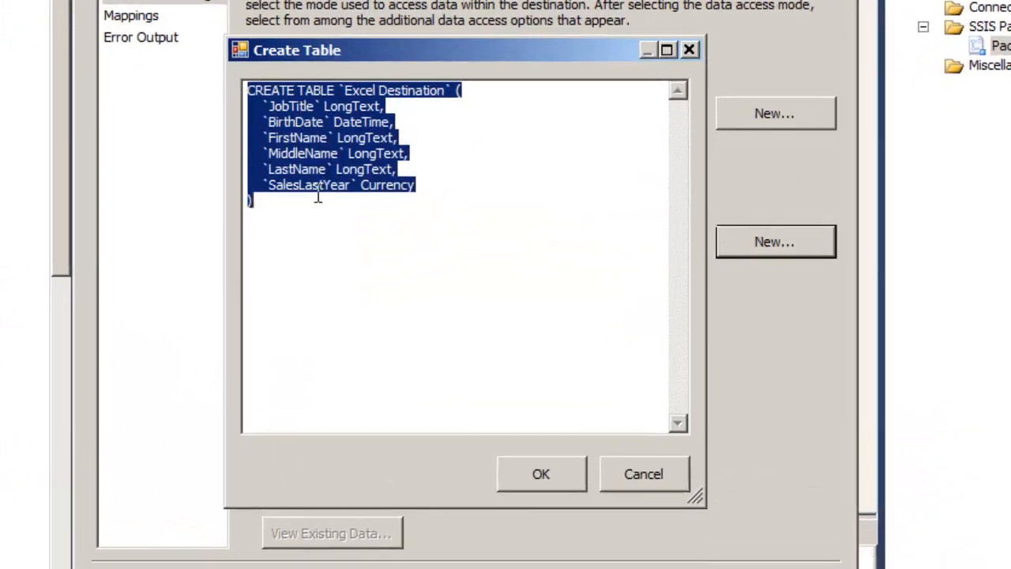
pyautogui.click(424, 100)
pyautogui.moveTo(446, 93); pyautogui.dragTo(350, 96)
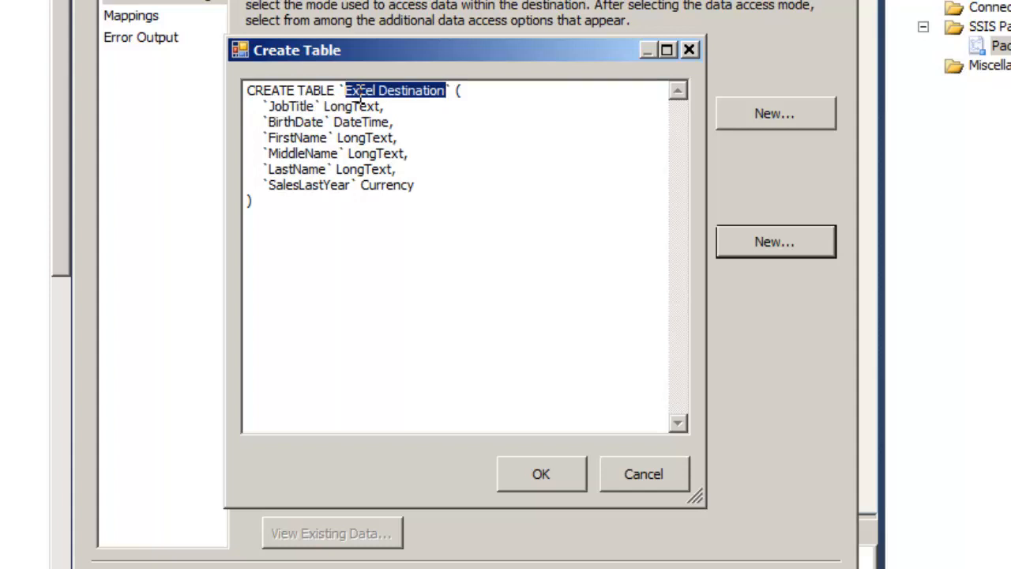
pyautogui.write('Sel')
pyautogui.write('es')
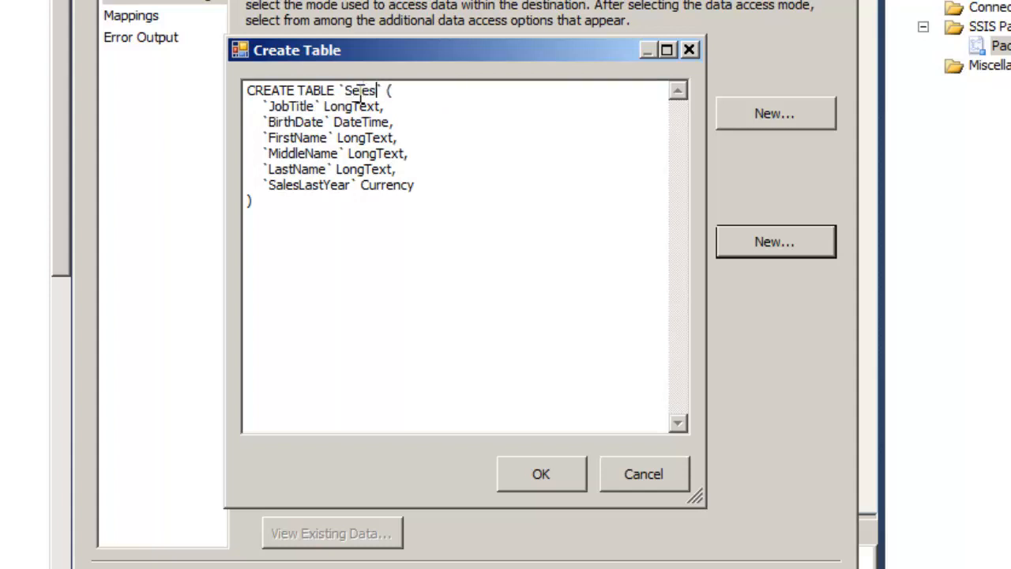
pyautogui.press('BackSpace')
pyautogui.press('BackSpace')
pyautogui.press('BackSpace')
pyautogui.press('BackSpace')
pyautogui.write('ales')
# Step: Select the whole CREATE TABLE statement text and accept the statement to create the sheet
pyautogui.moveTo(261, 203); pyautogui.dragTo(224, 63)
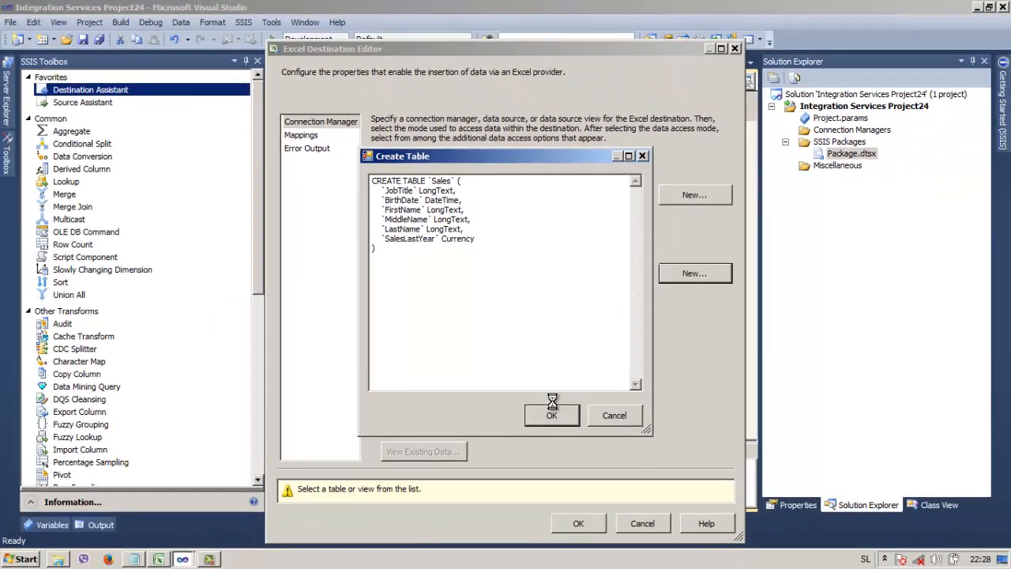
pyautogui.click(557, 467)
pyautogui.click(688, 320)
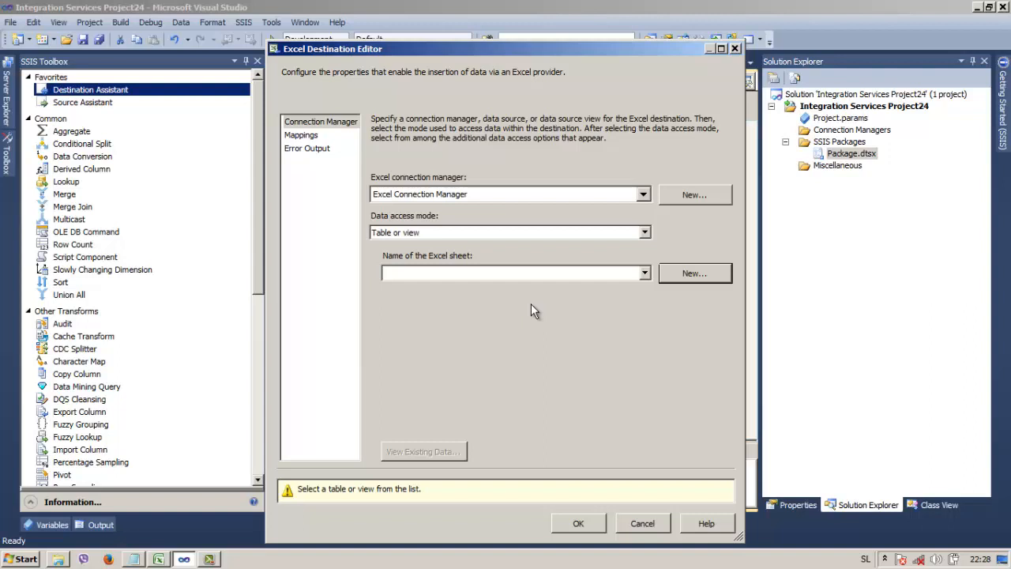
# Step: Choose Sales as the destination's Excel sheet, map the input columns to it, and accept the destination's configuration
pyautogui.click(645, 274)
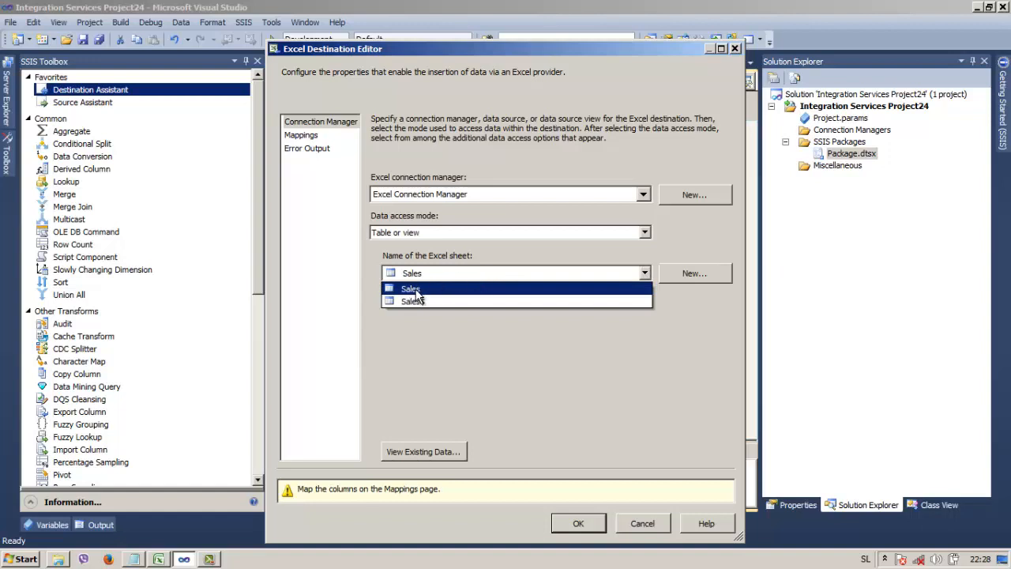
pyautogui.click(411, 289)
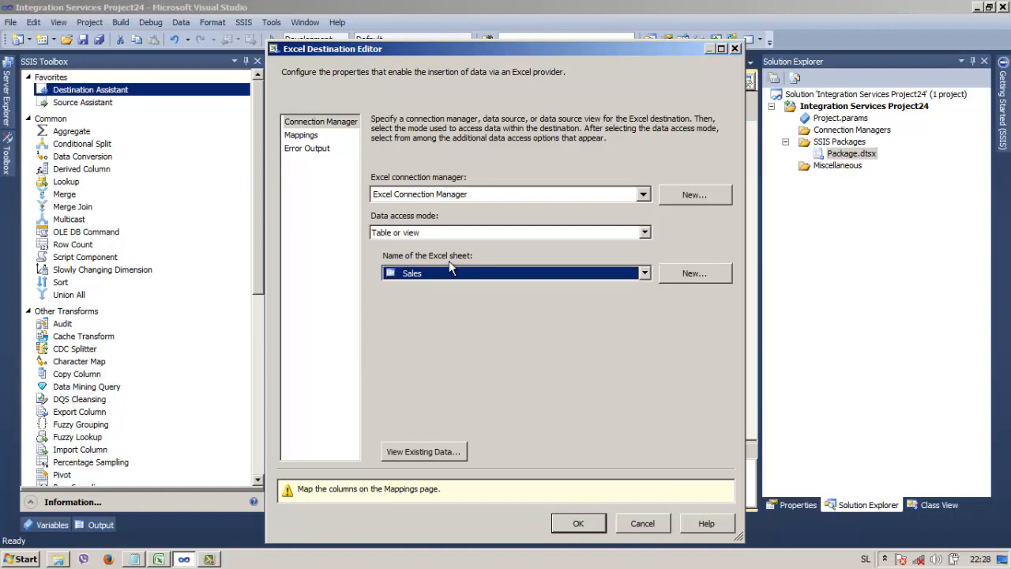
pyautogui.click(301, 135)
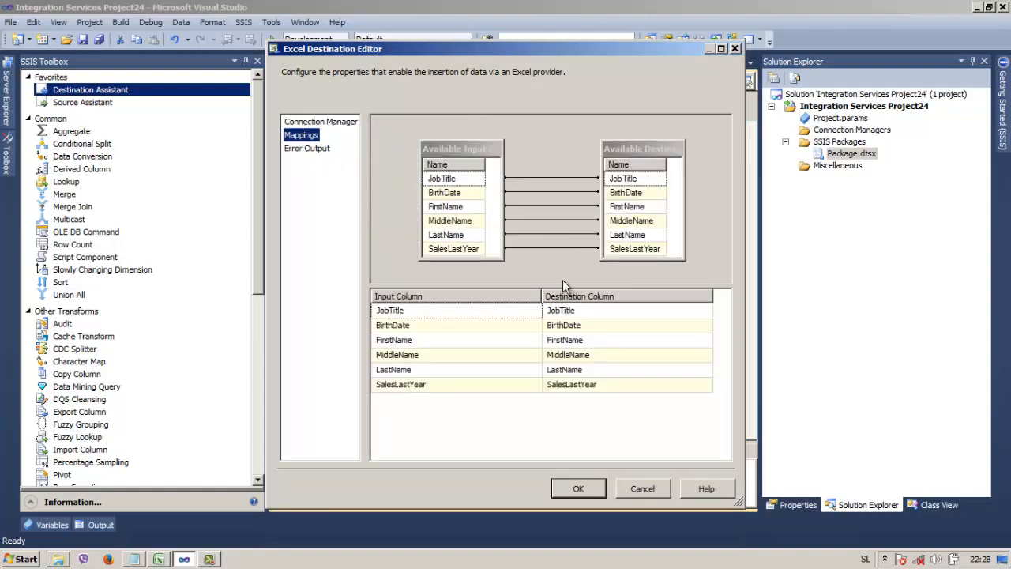
pyautogui.click(578, 486)
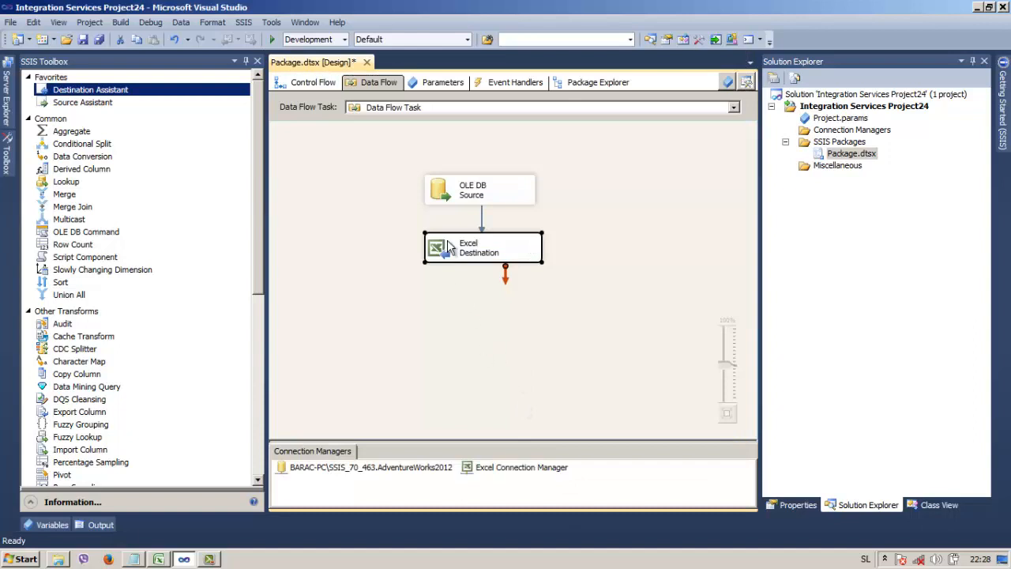
# Step: Add two Execute SQL Tasks to the control flow, stacked above the Data Flow Task, which moves down and right
pyautogui.click(309, 82)
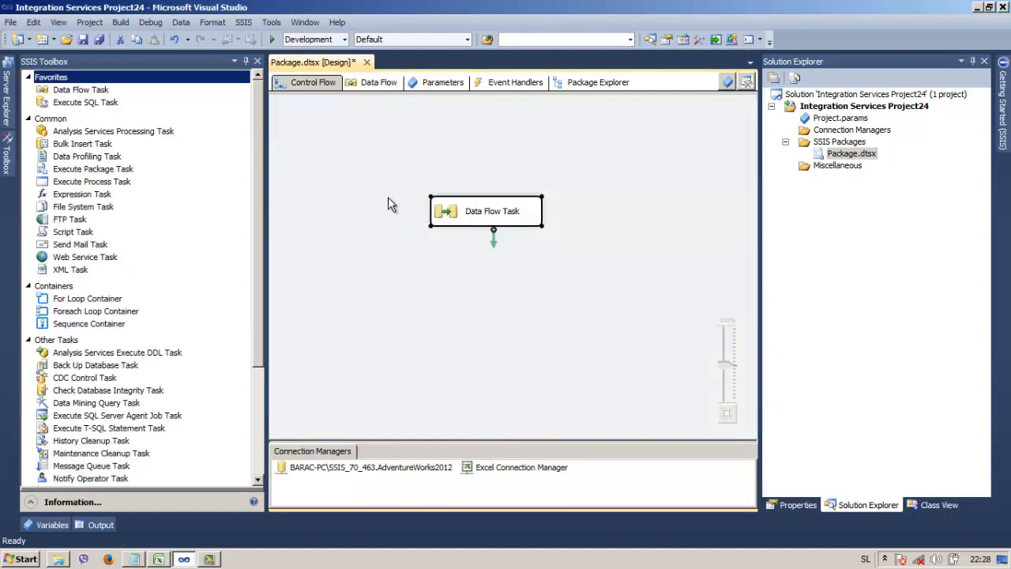
pyautogui.moveTo(472, 210); pyautogui.dragTo(468, 275)
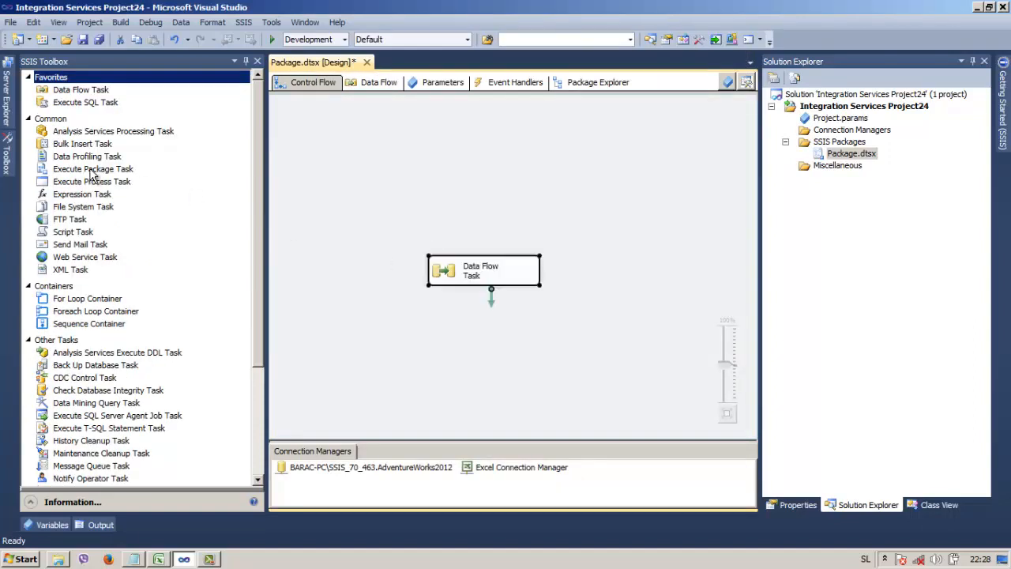
pyautogui.click(71, 103)
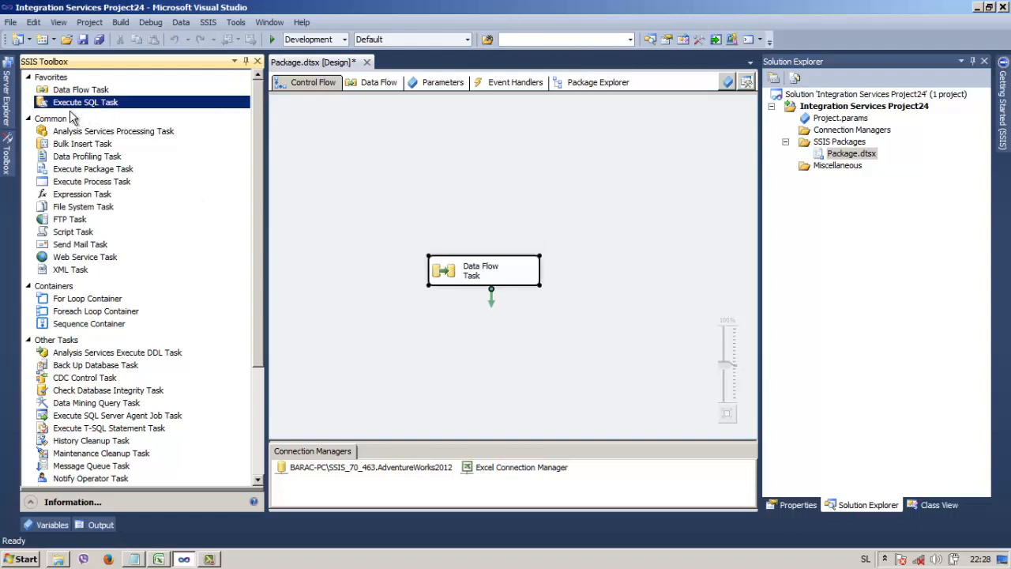
pyautogui.moveTo(87, 105); pyautogui.dragTo(439, 137)
pyautogui.moveTo(94, 104); pyautogui.dragTo(514, 237)
pyautogui.moveTo(496, 271); pyautogui.dragTo(577, 293)
pyautogui.click(510, 158)
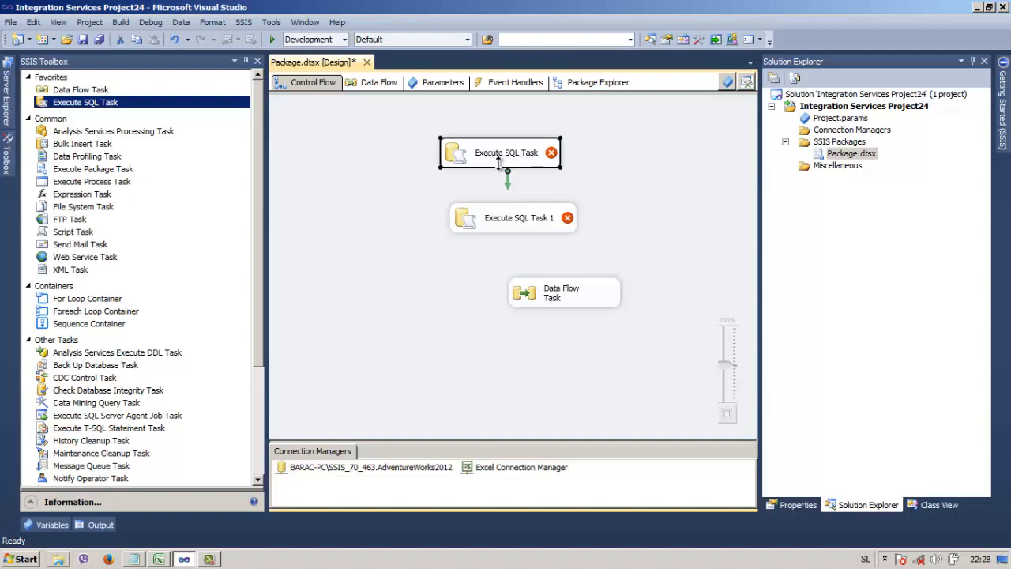
# Step: Open the upper Execute SQL Task for editing and name it Drop Table
pyautogui.doubleClick(503, 155)
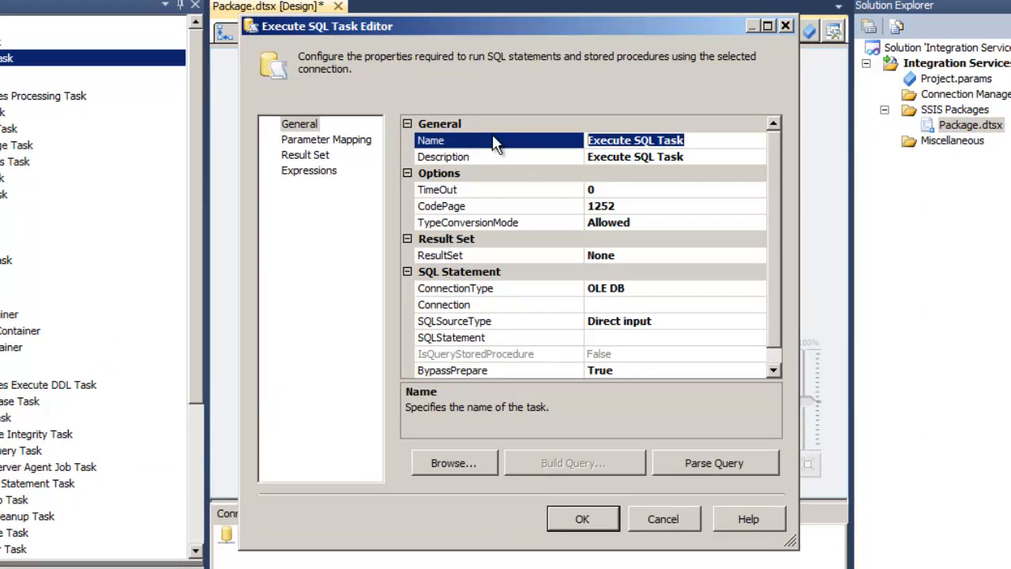
pyautogui.write('Dro')
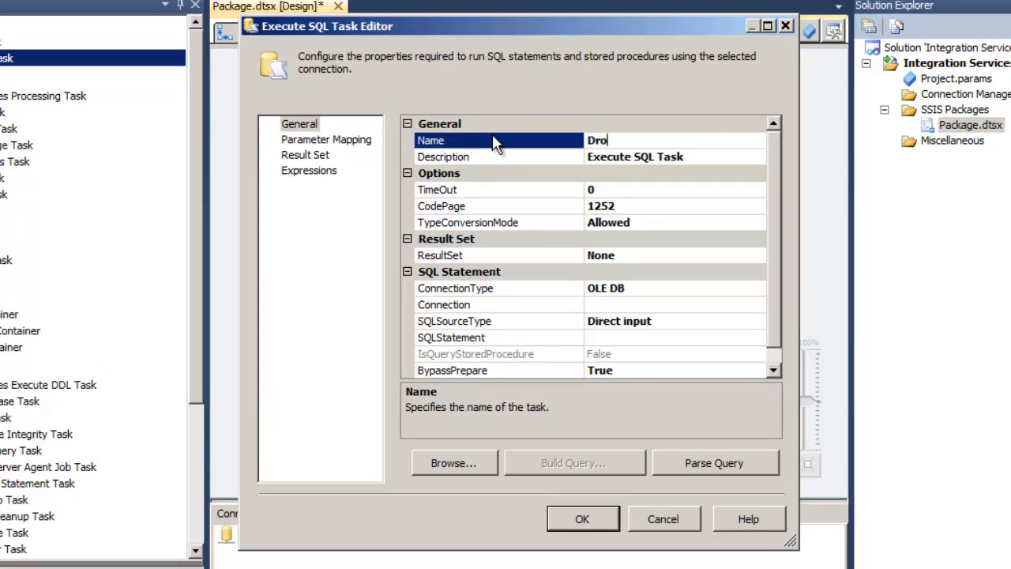
pyautogui.write('p Tabel')
pyautogui.press('BackSpace')
pyautogui.press('BackSpace')
pyautogui.write('le')
# Step: Set the Drop Table task's connection type to EXCEL and its connection to Excel Connection Manager
pyautogui.click(756, 289)
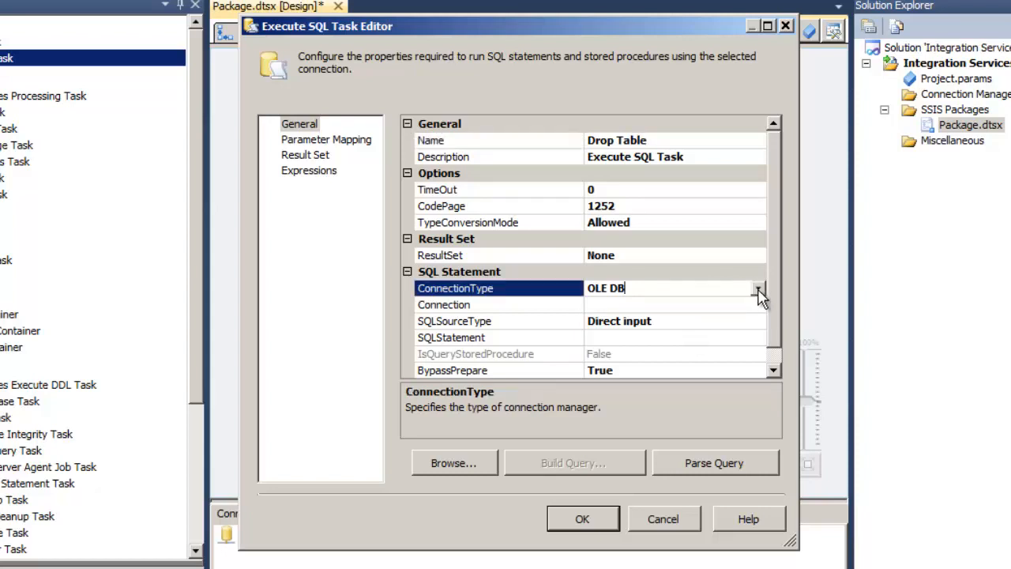
pyautogui.click(757, 289)
pyautogui.click(626, 307)
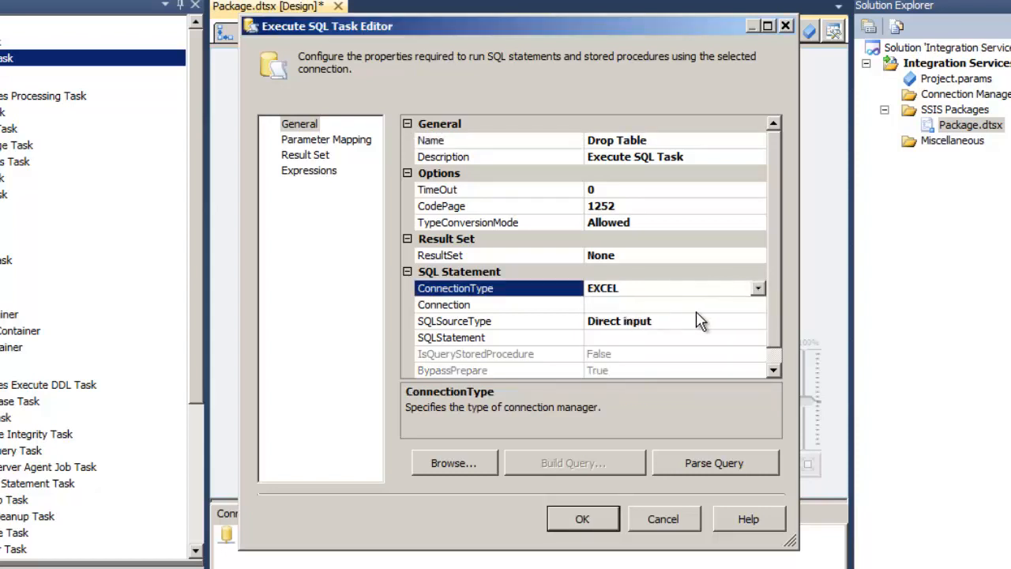
pyautogui.click(763, 310)
pyautogui.click(758, 305)
pyautogui.click(702, 338)
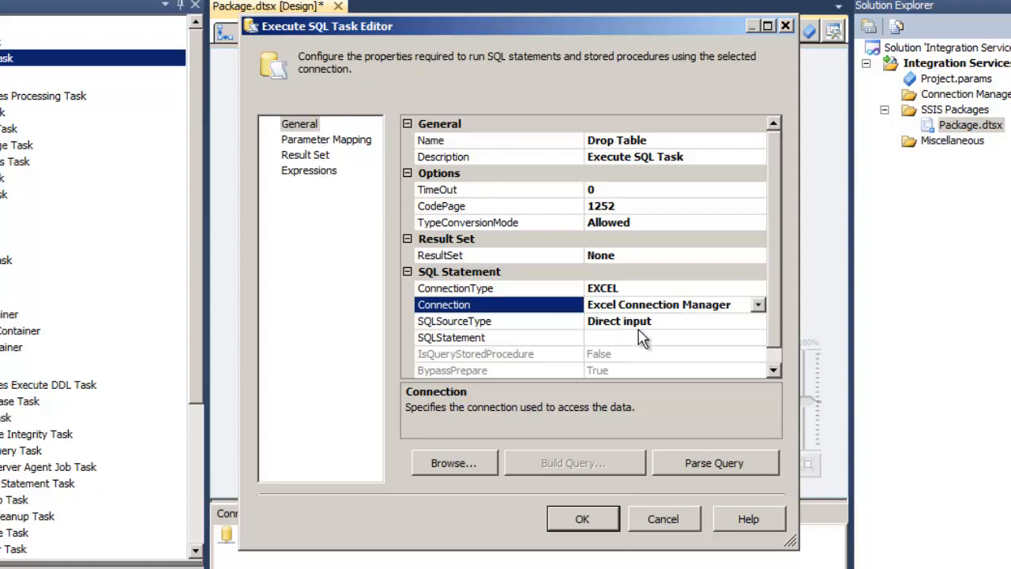
# Step: Set the Drop Table task's SQL statement to "DROP TABLE Sales" and accept the task's settings
pyautogui.click(754, 340)
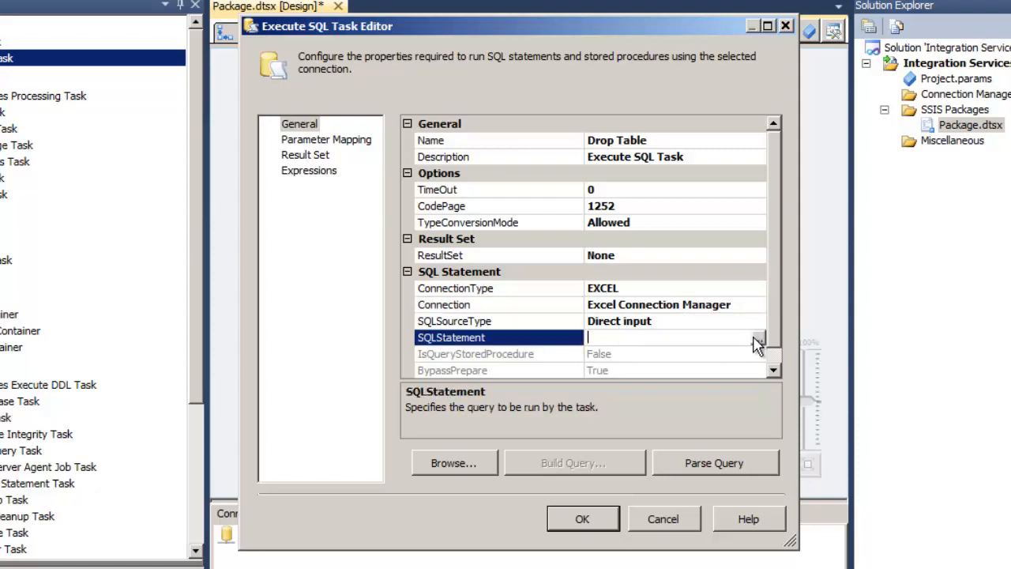
pyautogui.click(759, 337)
pyautogui.write('DR')
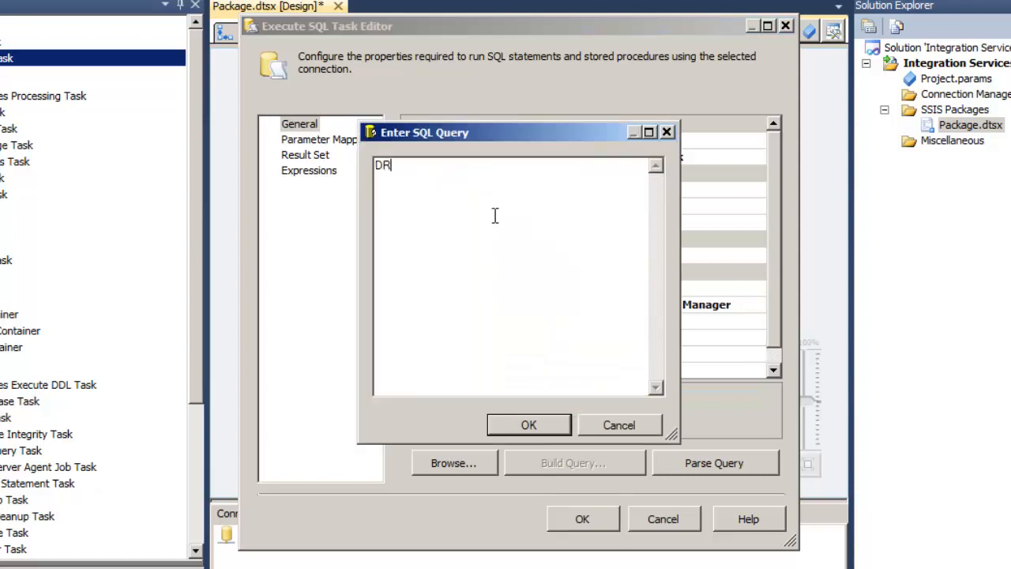
pyautogui.write('OP TABLE Sal')
pyautogui.write('es')
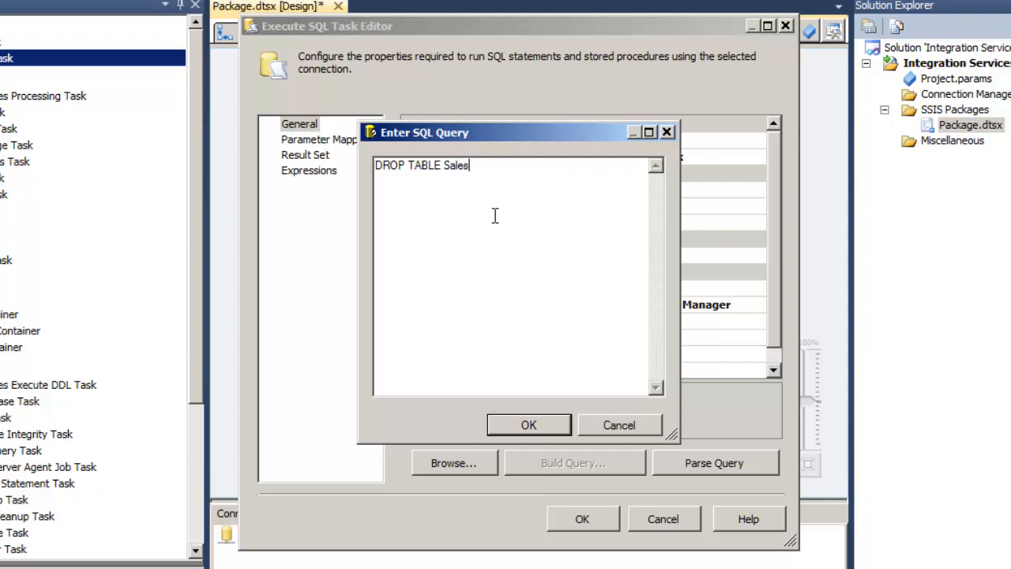
pyautogui.click(528, 425)
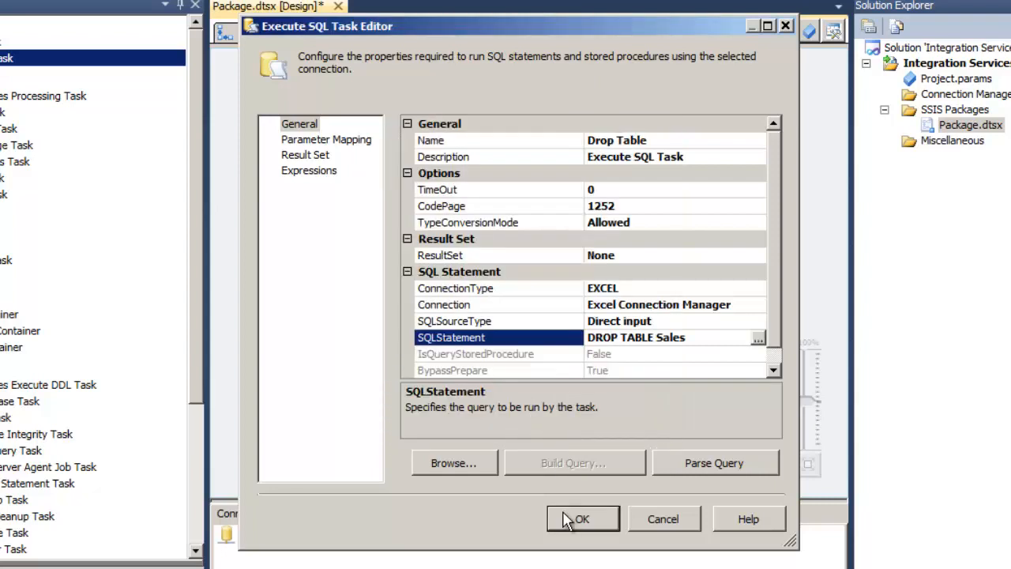
pyautogui.click(570, 519)
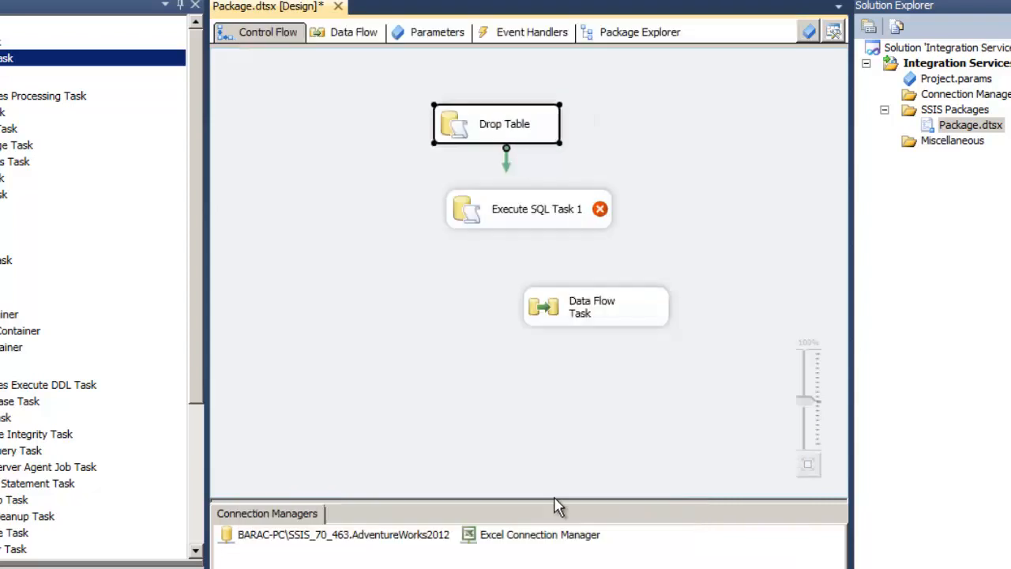
# Step: Open the remaining Execute SQL Task for editing and name it Create Table
pyautogui.doubleClick(527, 221)
pyautogui.click(669, 136)
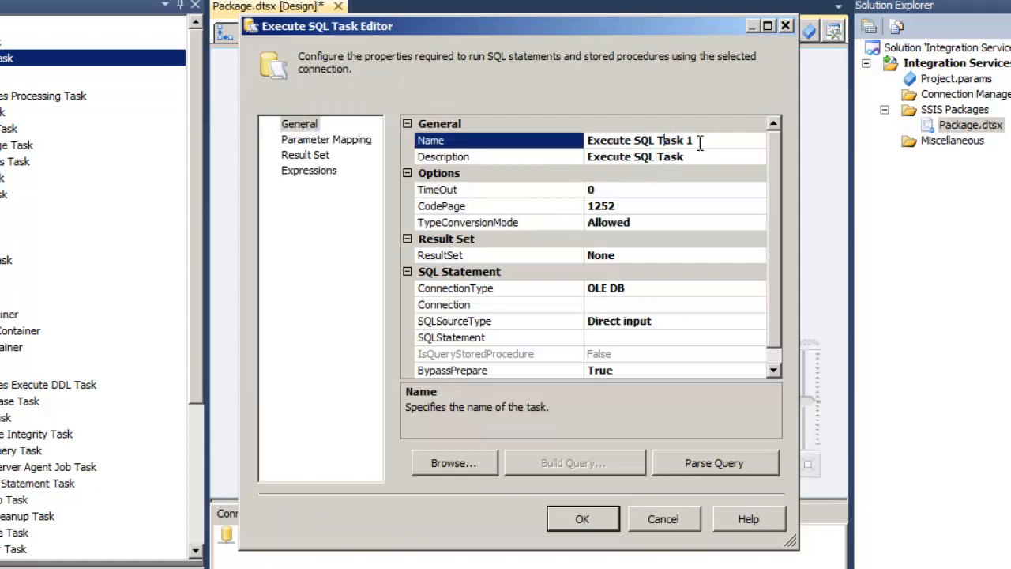
pyautogui.moveTo(701, 143); pyautogui.dragTo(507, 128)
pyautogui.write('Crea')
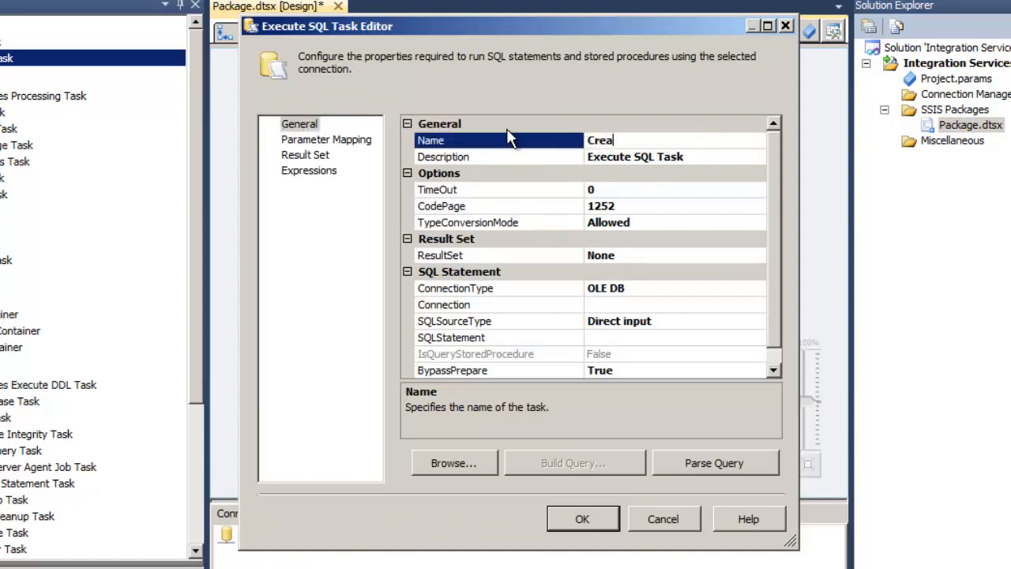
pyautogui.write('te Table')
# Step: Set the Create Table task's connection type to EXCEL and its connection to Excel Connection Manager
pyautogui.click(741, 295)
pyautogui.click(758, 288)
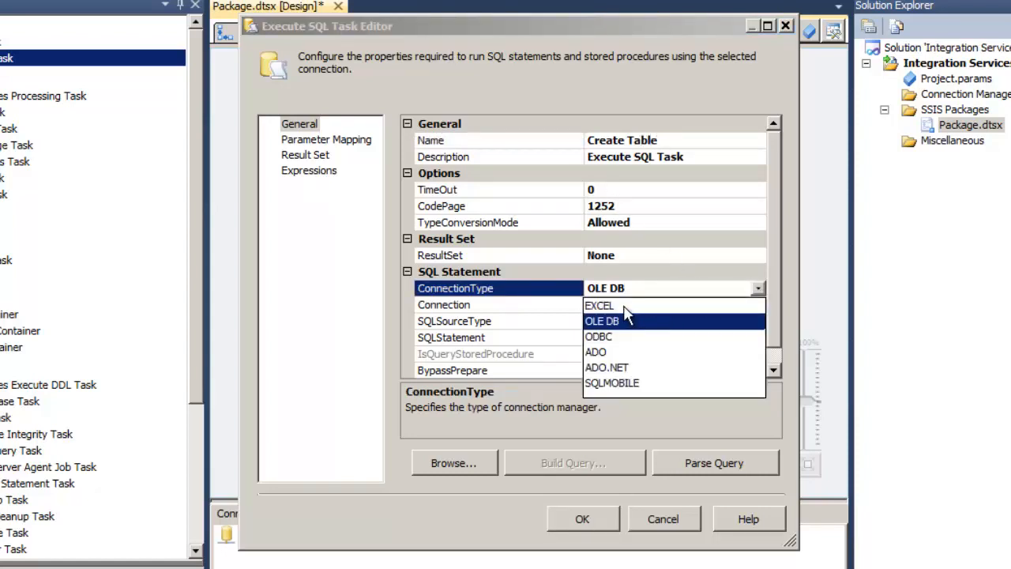
pyautogui.click(628, 306)
pyautogui.click(755, 305)
pyautogui.click(758, 304)
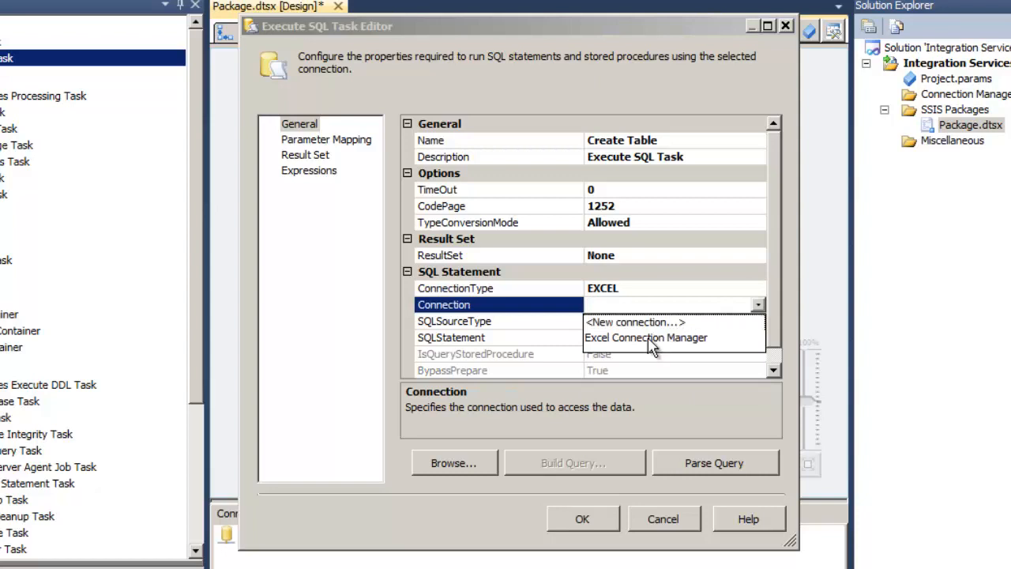
pyautogui.click(687, 335)
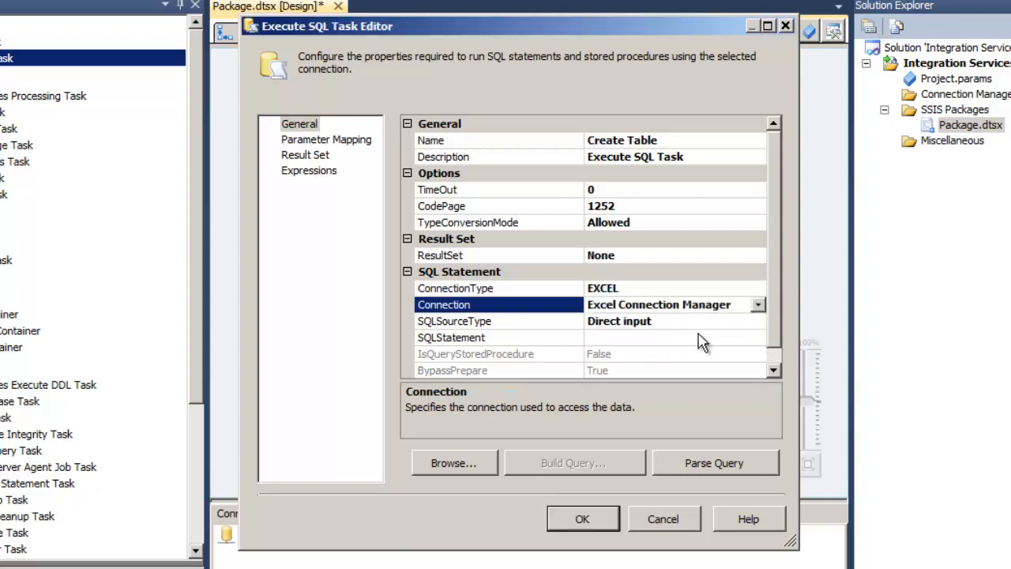
# Step: Enter a CREATE TABLE `Sales` statement with JobTitle, FirstName, MiddleName, LastName as LongText, BirthDate as DateTime, SalesLastYear as Currency, and accept the task
pyautogui.click(758, 340)
pyautogui.click(759, 339)
pyautogui.write('CREATE TABLE `Sales` (     `JobTitle` LongText,     `BirthDate` DateTime,     `FirstName` LongText,     `MiddleName` LongText,     `LastName` LongText,     `SalesLastYear` Currency )')
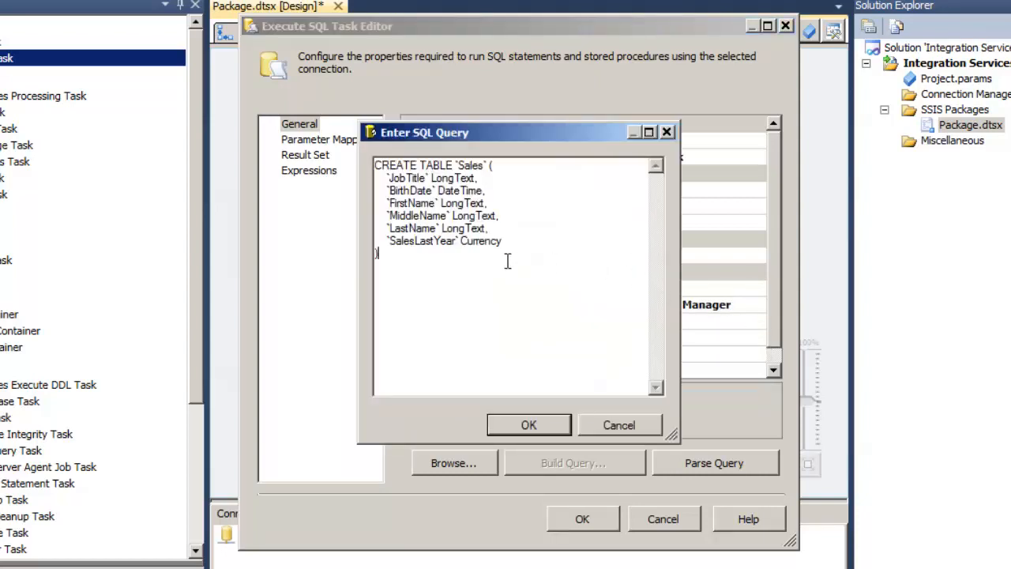
pyautogui.doubleClick(469, 166)
pyautogui.click(535, 422)
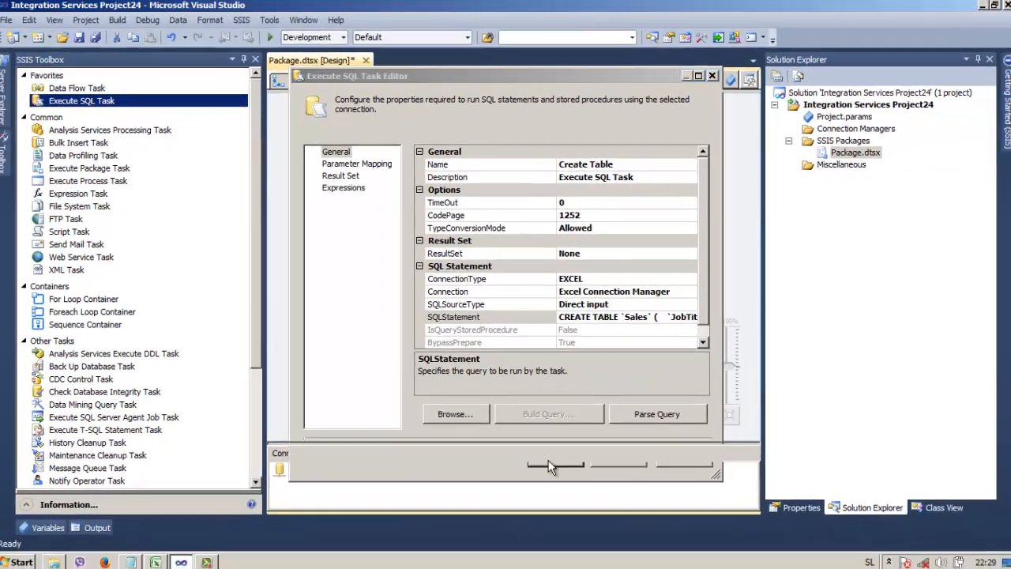
pyautogui.click(580, 522)
# Step: Connect Drop Table to Create Table and Create Table to the Data Flow Task, and arrange the three tasks closer together
pyautogui.click(461, 163)
pyautogui.moveTo(494, 173); pyautogui.dragTo(553, 294)
pyautogui.click(502, 225)
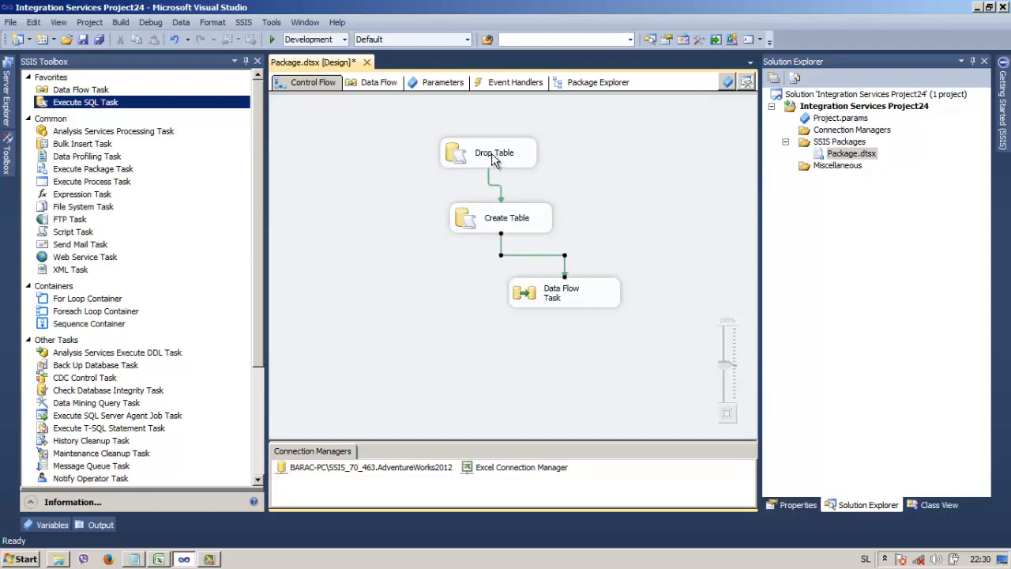
pyautogui.moveTo(489, 151); pyautogui.dragTo(455, 138)
pyautogui.moveTo(502, 229); pyautogui.dragTo(470, 205)
pyautogui.moveTo(534, 290); pyautogui.dragTo(496, 271)
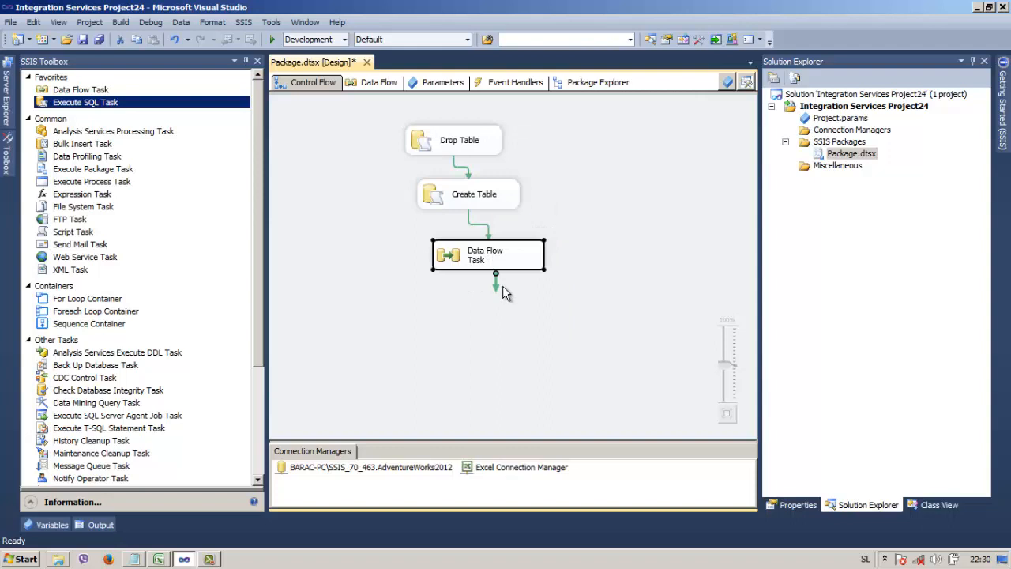
# Step: Try to run the package in debug mode, and stop debugging
pyautogui.click(272, 39)
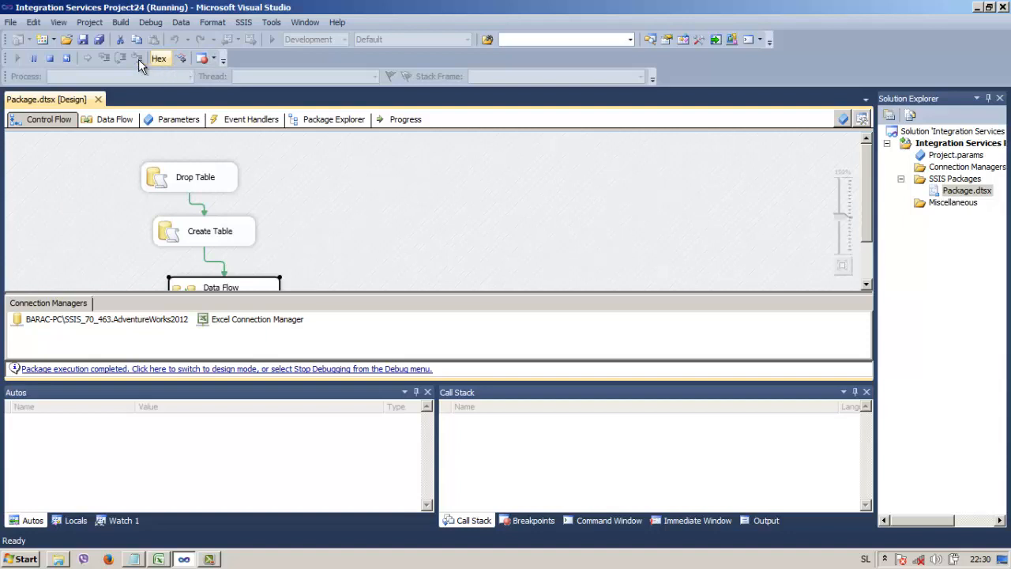
pyautogui.click(49, 58)
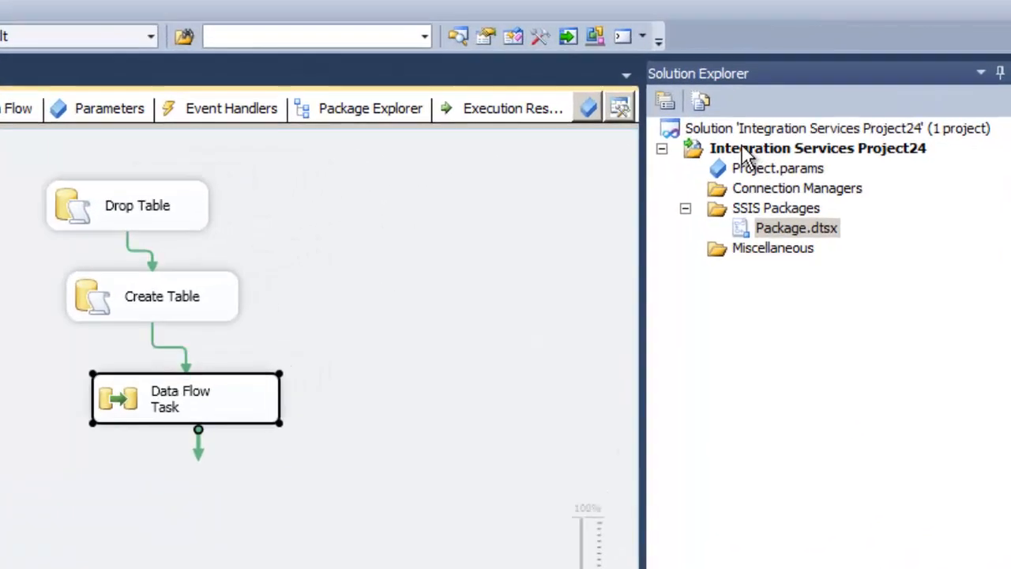
pyautogui.rightClick(821, 109)
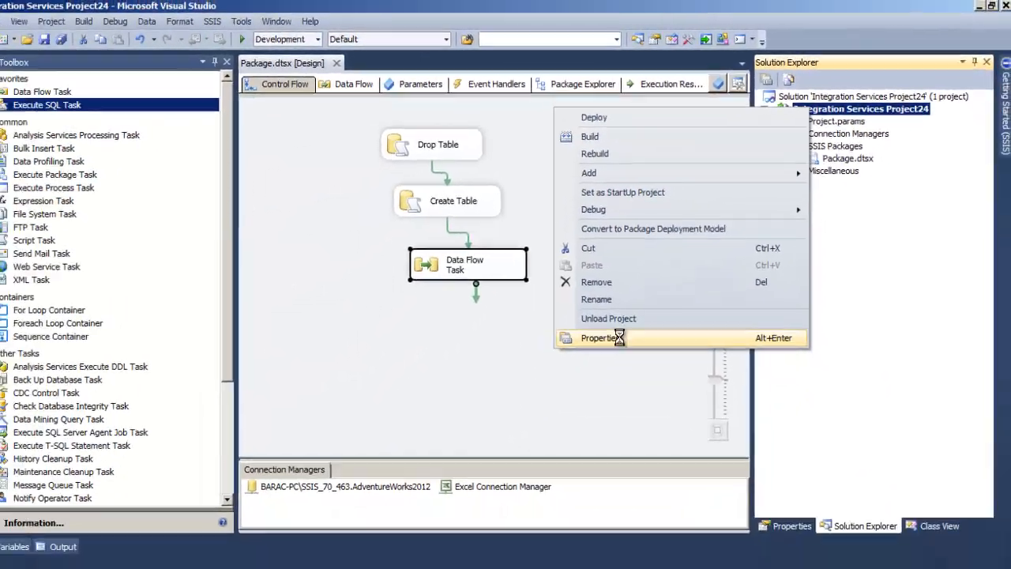
pyautogui.click(398, 516)
pyautogui.click(304, 206)
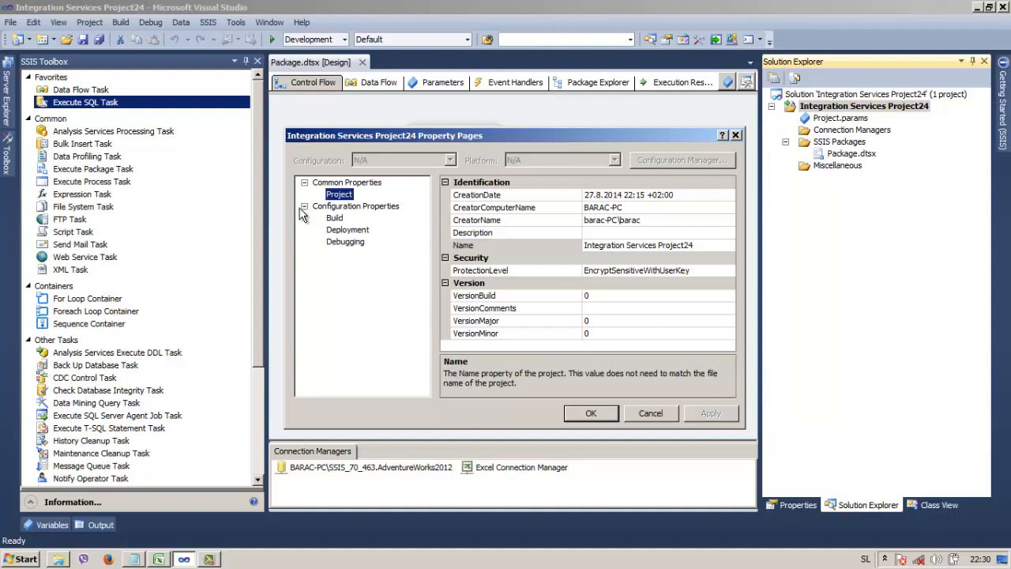
pyautogui.click(345, 230)
pyautogui.click(341, 242)
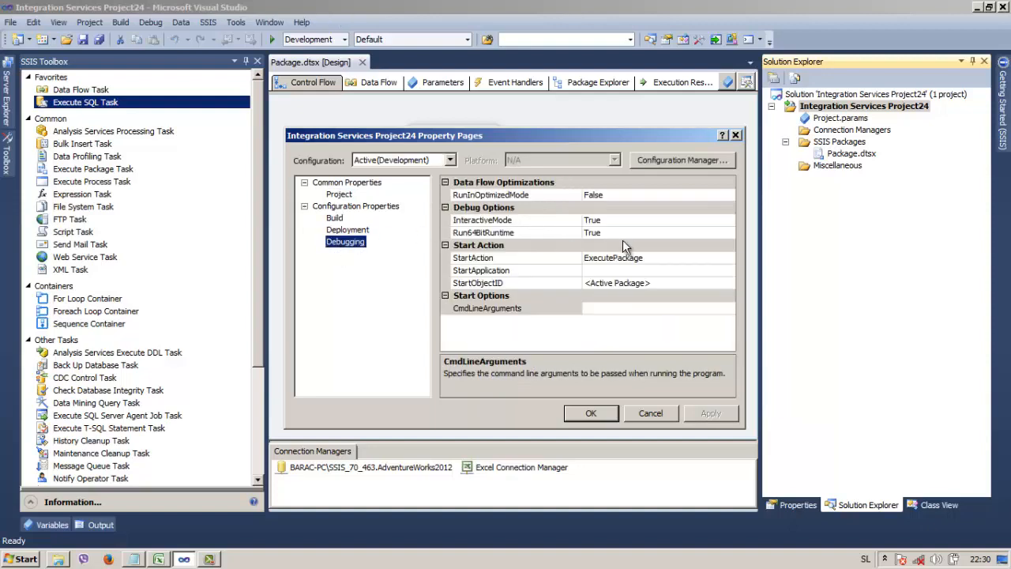
pyautogui.click(653, 417)
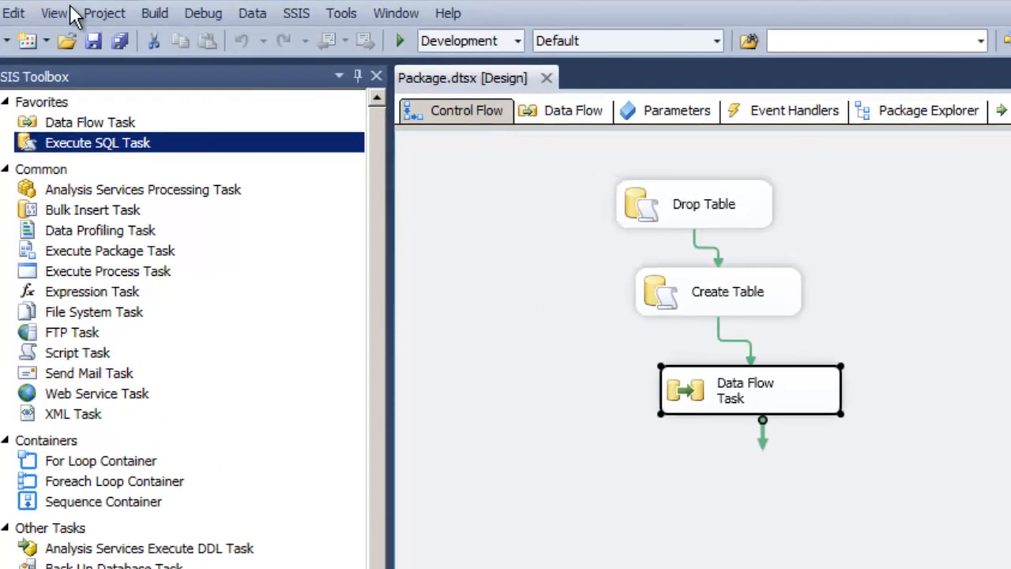
# Step: Set Run64BitRuntime to False in the project's debugging properties and accept the change
pyautogui.click(89, 22)
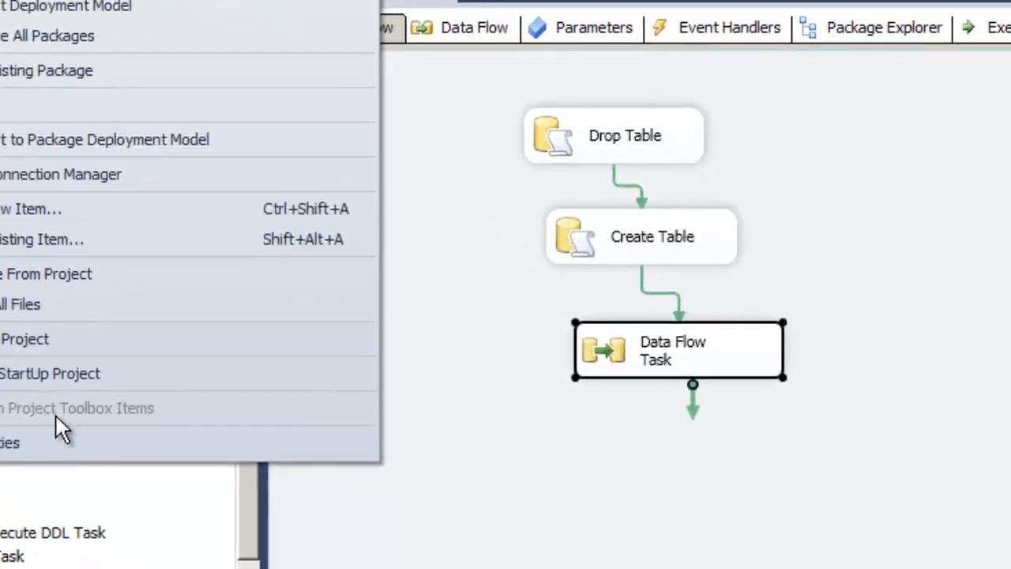
pyautogui.click(56, 441)
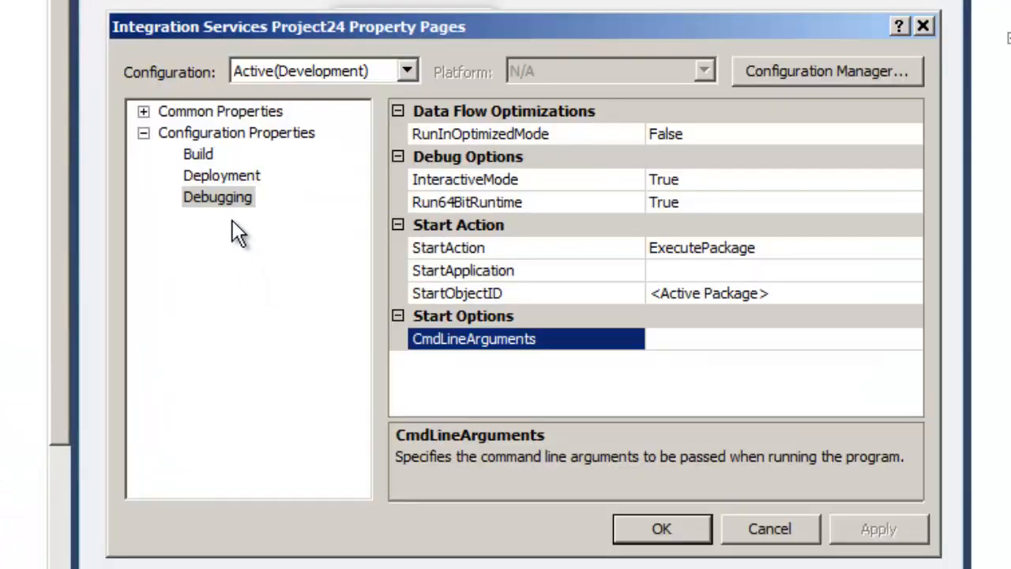
pyautogui.click(892, 202)
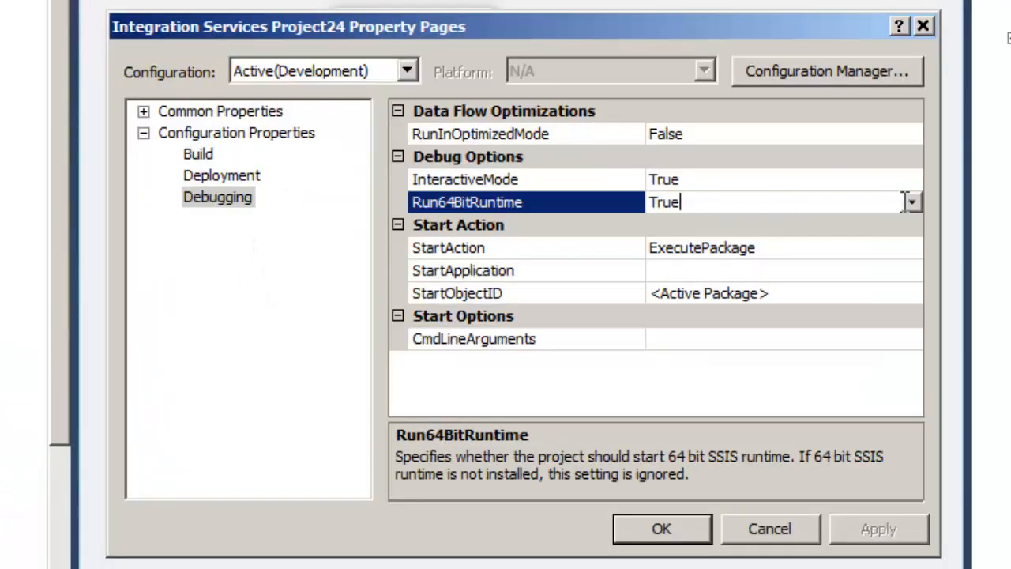
pyautogui.click(873, 204)
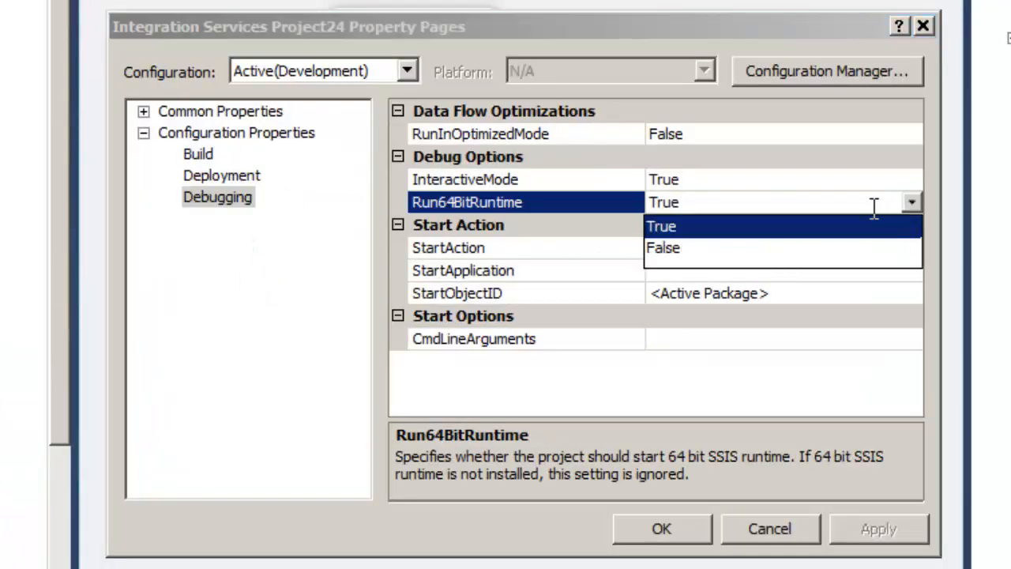
pyautogui.click(684, 250)
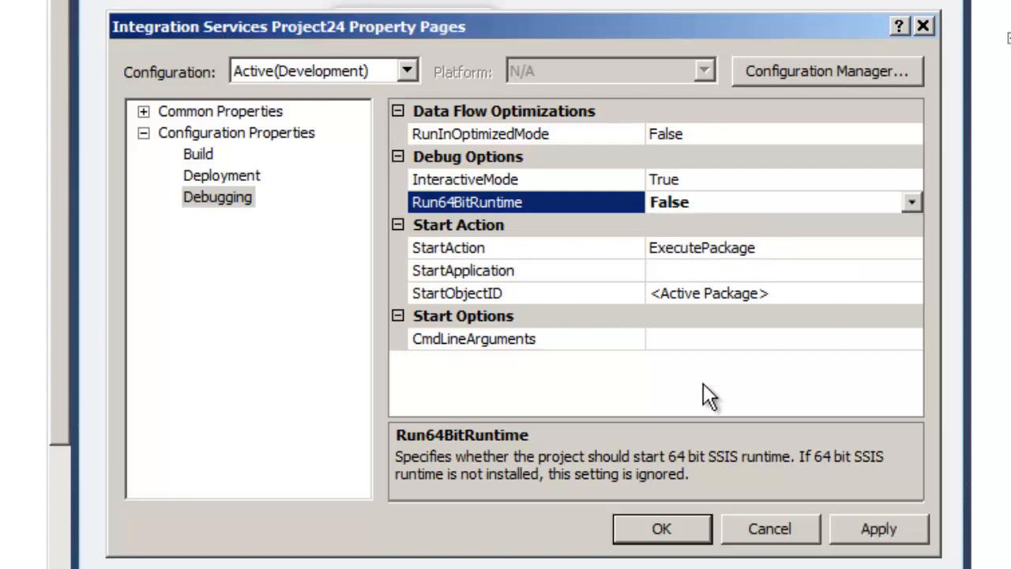
pyautogui.click(664, 531)
pyautogui.click(561, 355)
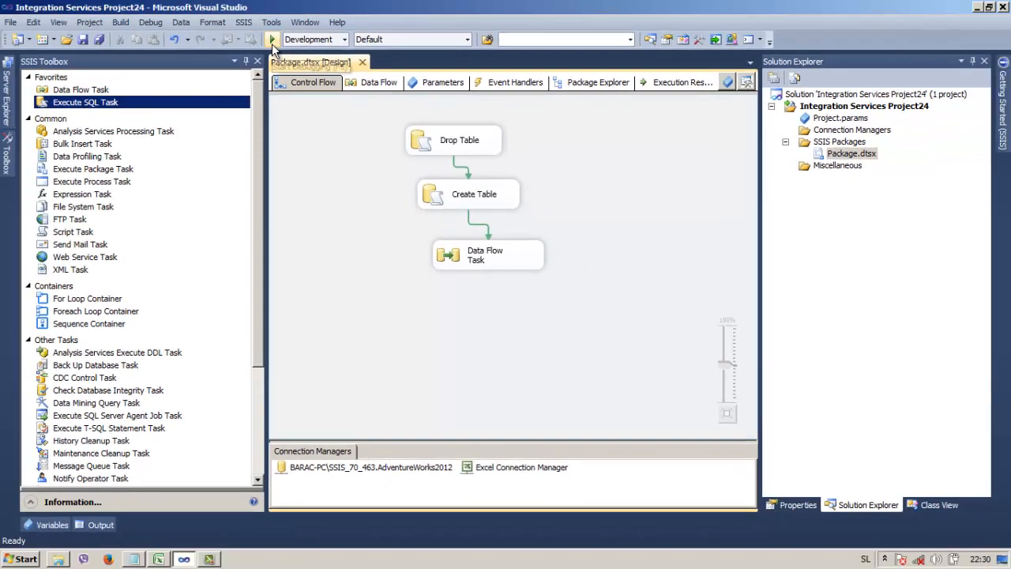
# Step: Run the package in debug mode and open the exported ExcelNewSample.xls from the SSIS_Excel folder
pyautogui.click(272, 40)
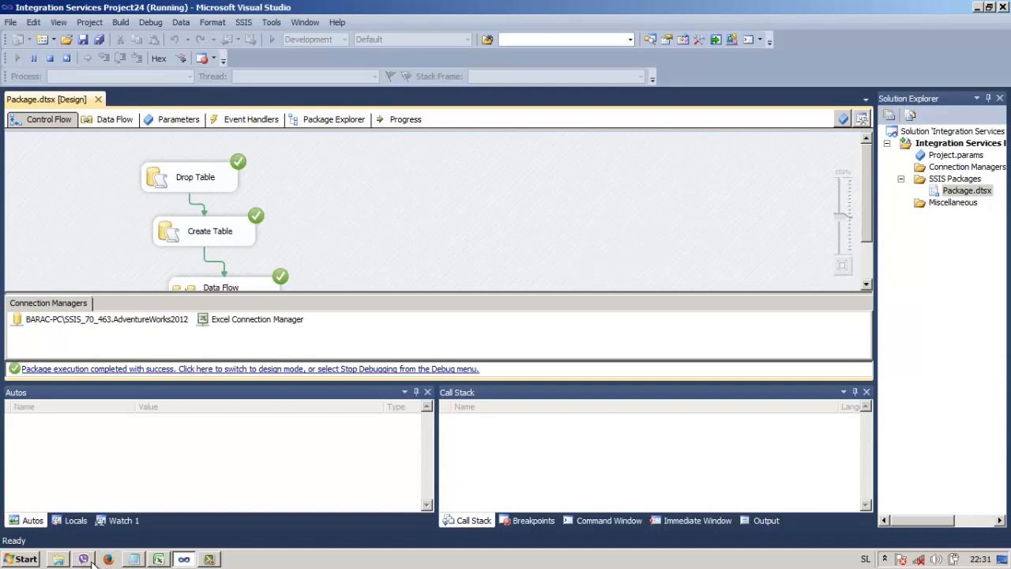
pyautogui.click(58, 558)
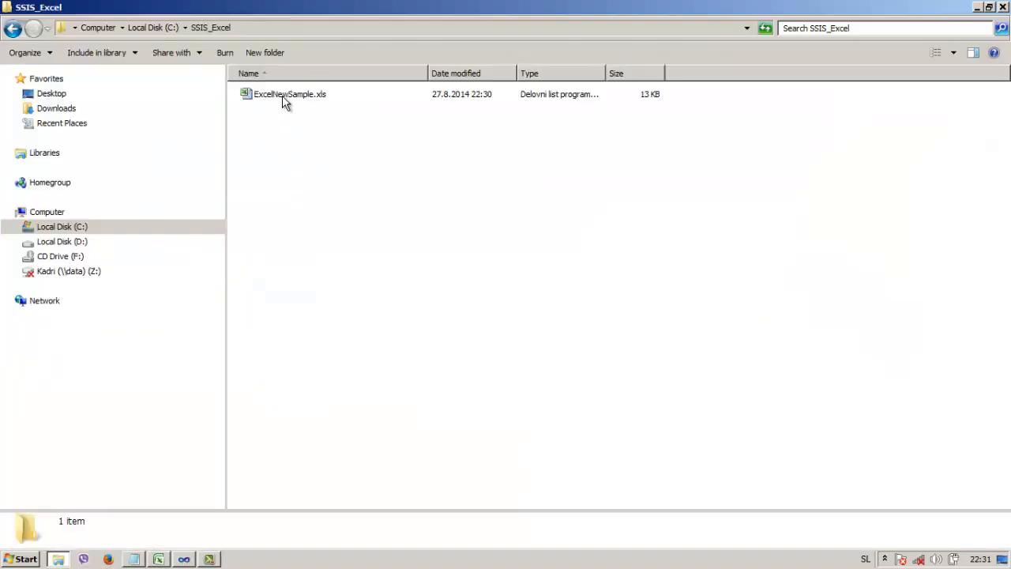
pyautogui.doubleClick(274, 98)
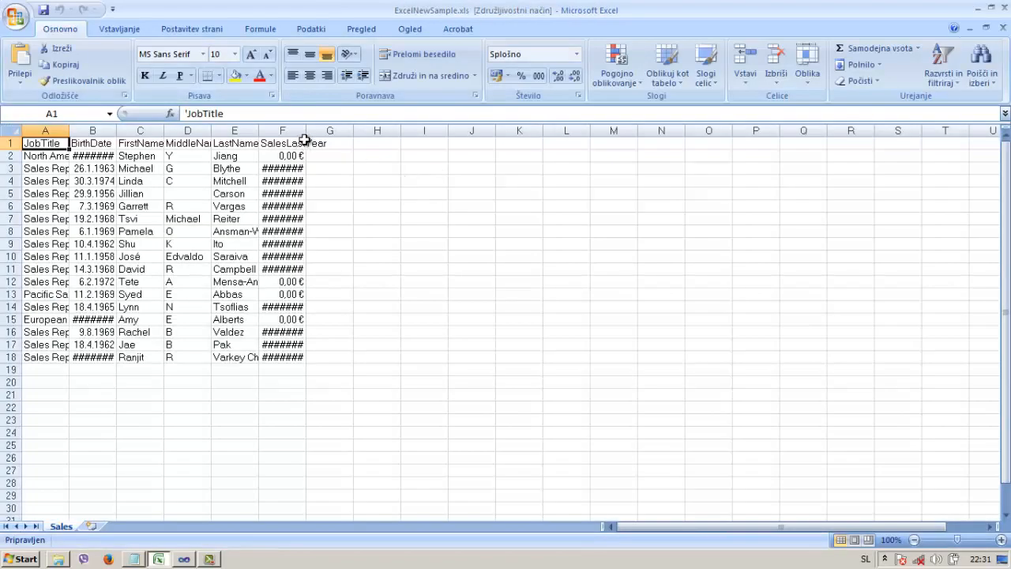
# Step: Auto-fit the width of all columns in the Sales sheet to their contents
pyautogui.click(9, 142)
pyautogui.click(12, 130)
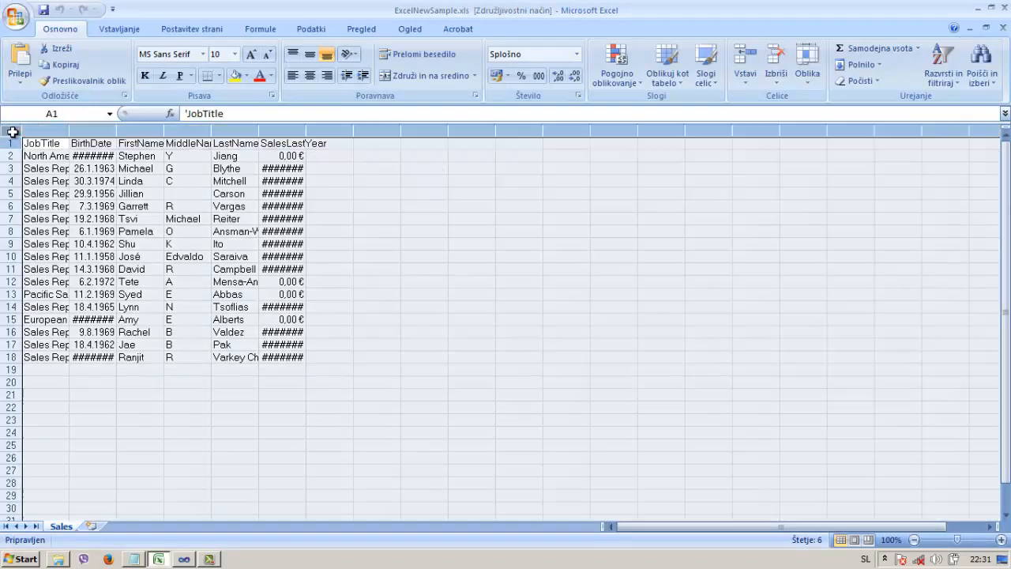
pyautogui.doubleClick(69, 130)
pyautogui.click(559, 305)
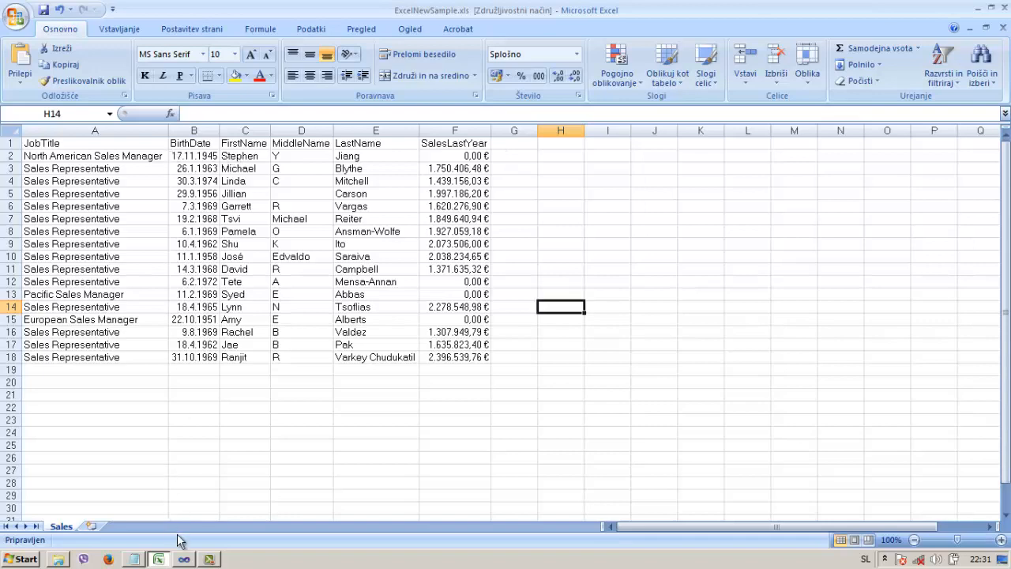
# Step: Switch back to Visual Studio and stop debugging the package
pyautogui.click(186, 559)
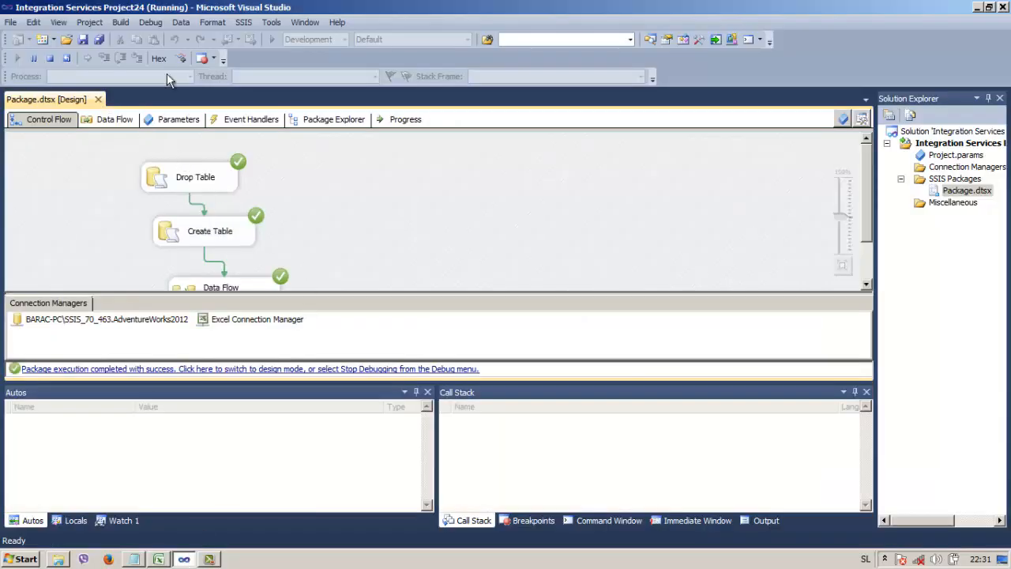
pyautogui.click(49, 58)
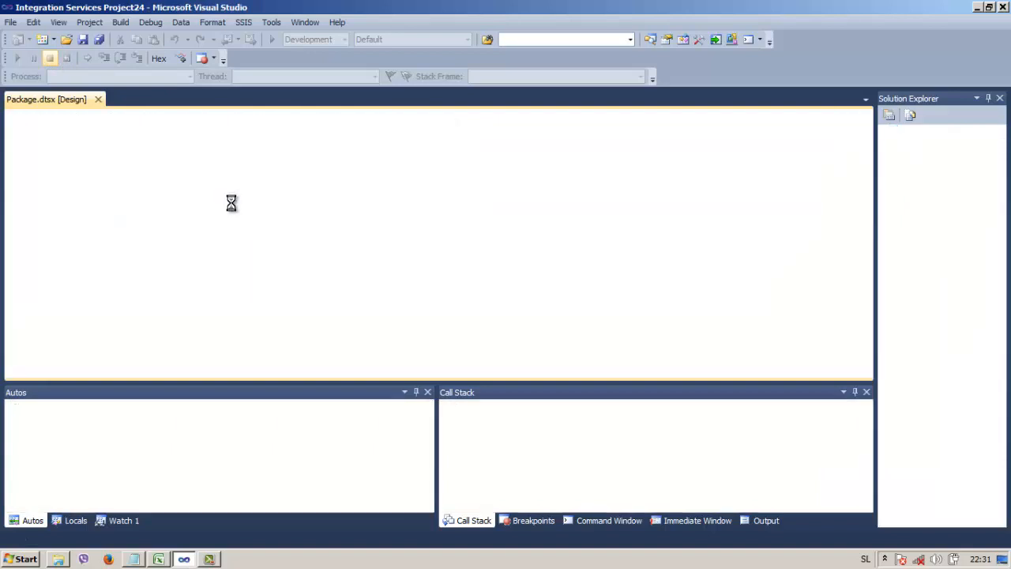